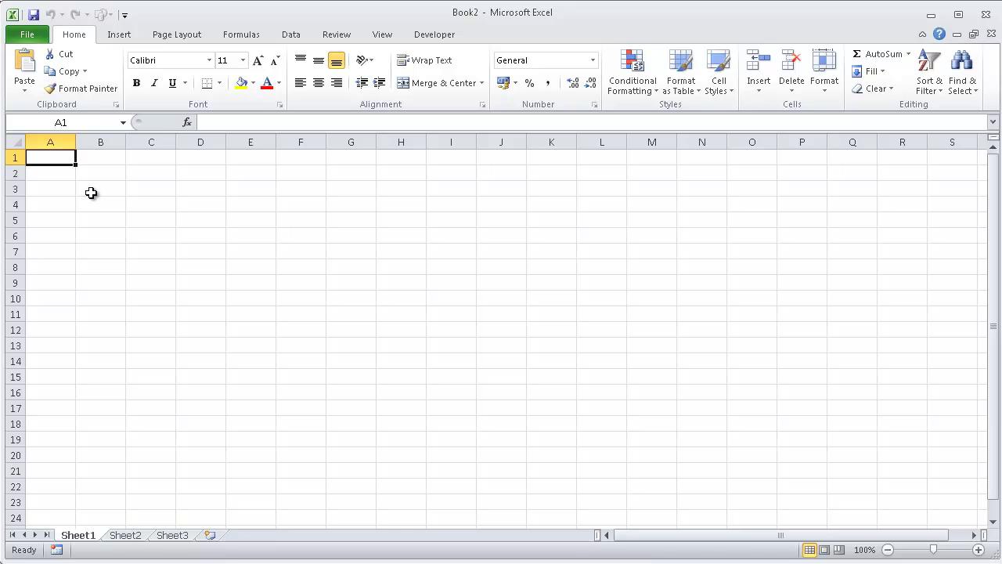
Enter 'How many' with 5 and 'Days' with 10 in A1:B2, widening column A
text(How man)
key(Tab)
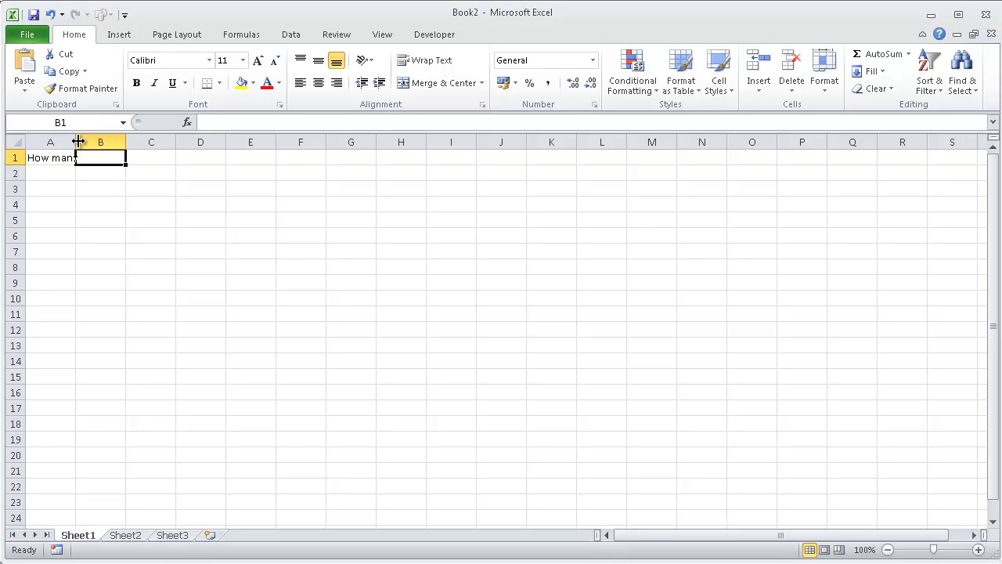
drag(75, 142, 110, 142)
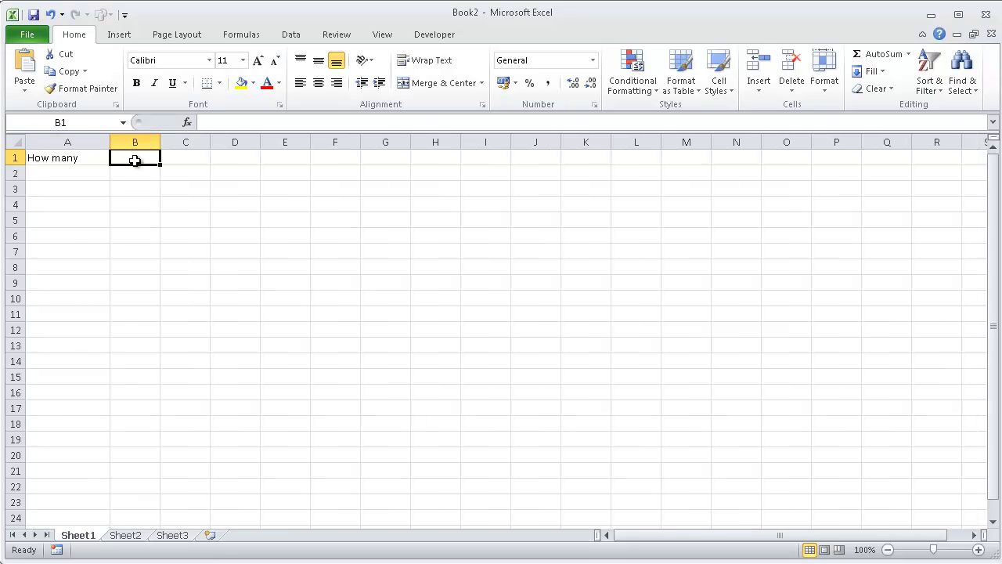
text(5)
key(Return)
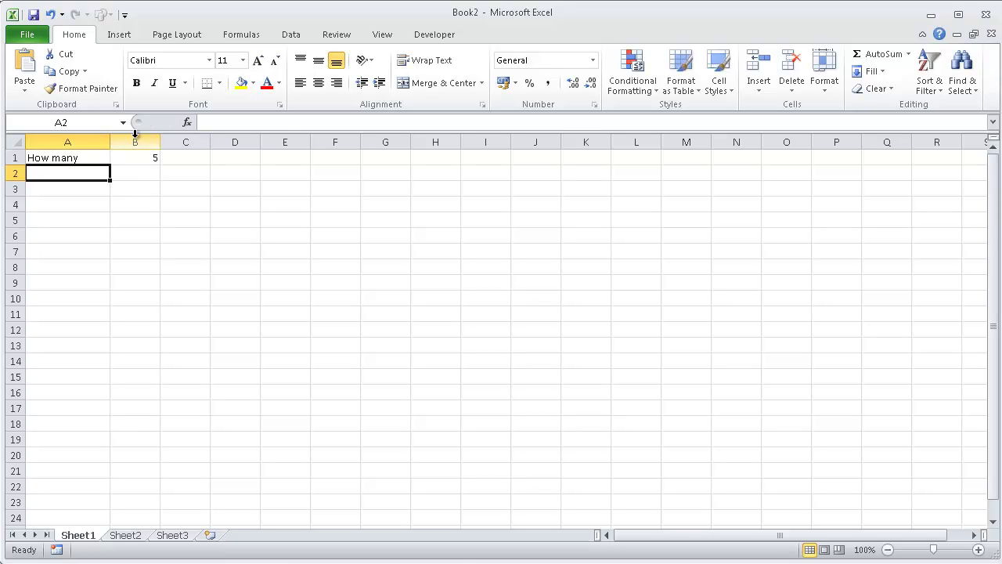
text(Days)
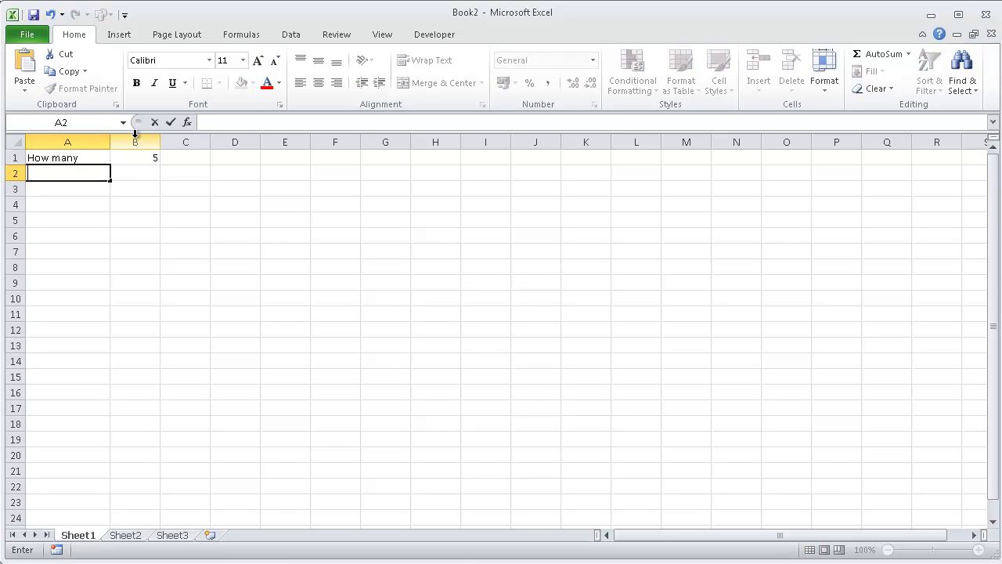
key(Tab)
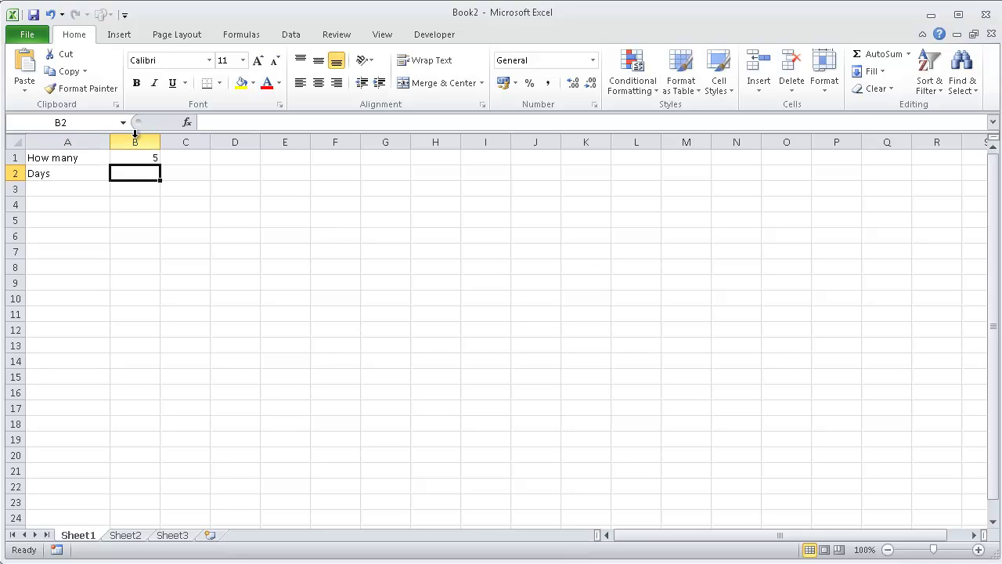
text(10)
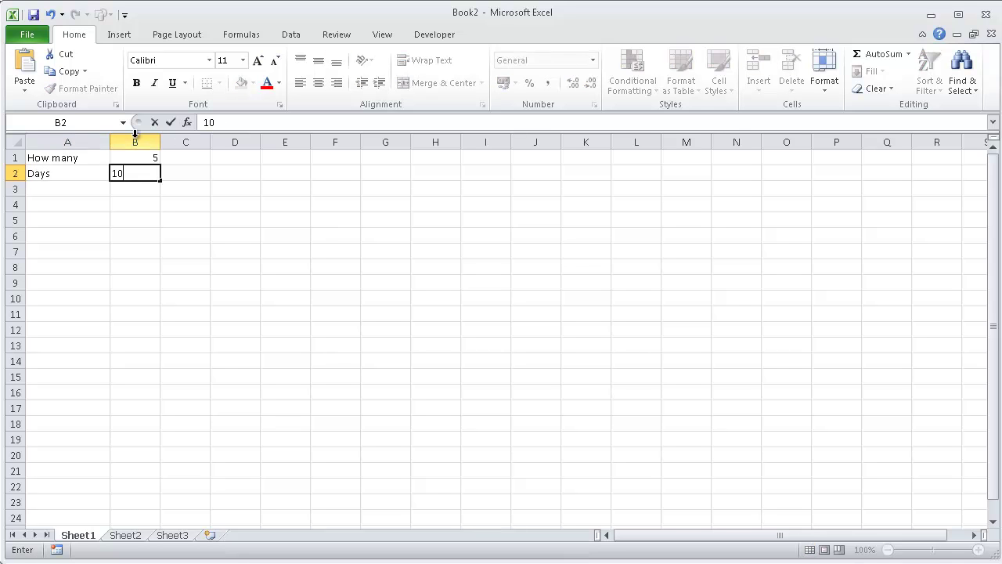
key(Return)
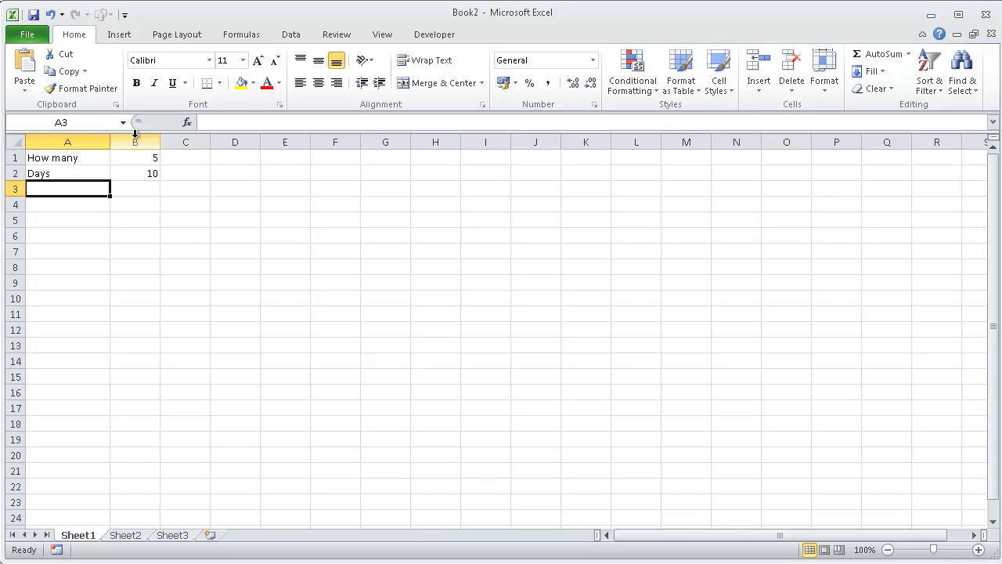
Add the bold heading 'Day-by day costs' in A5
key(Down)
key(Down)
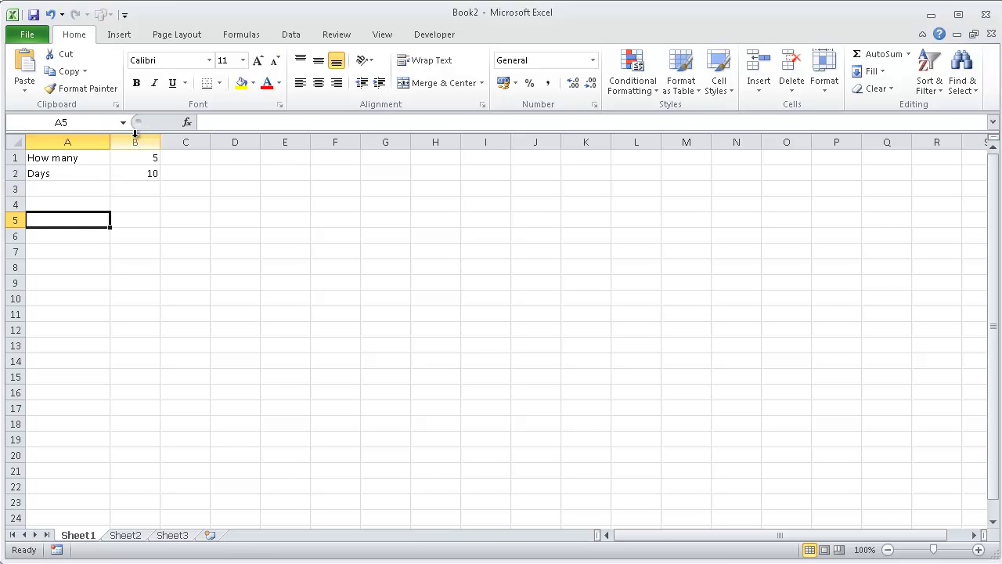
text(Day-by day costs)
key(Return)
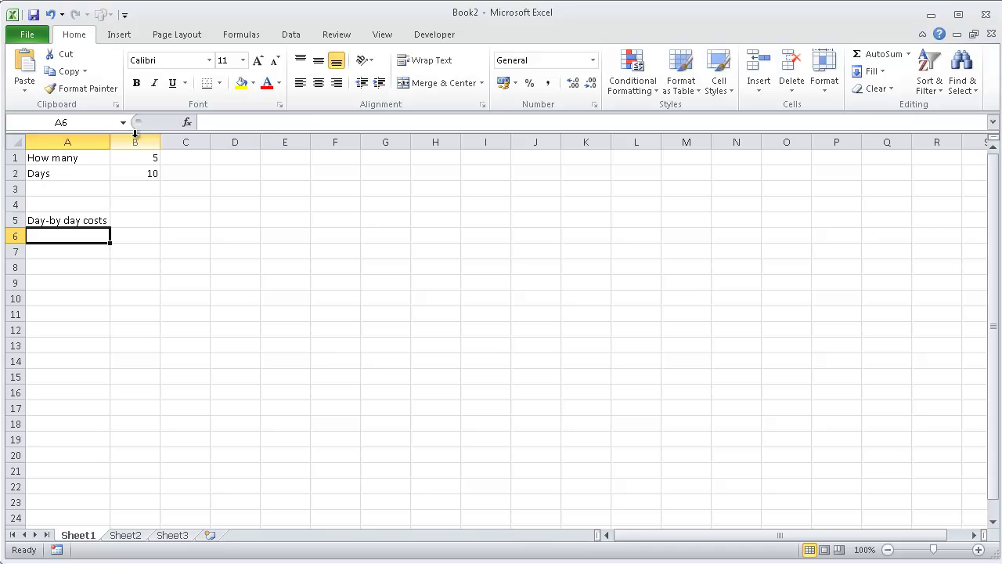
key(Down)
key(Down)
key(Up)
key(Up)
key(Up)
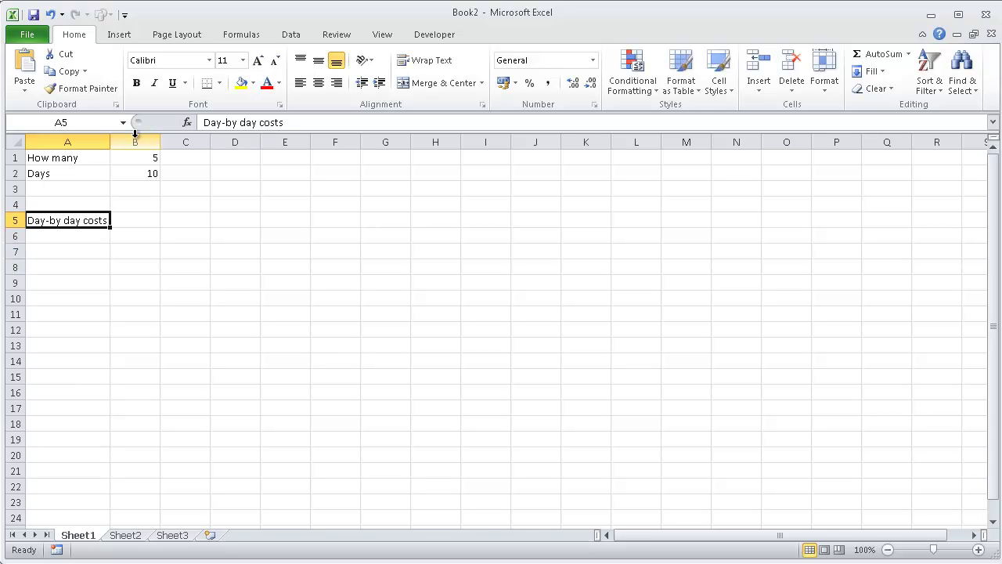
click(136, 83)
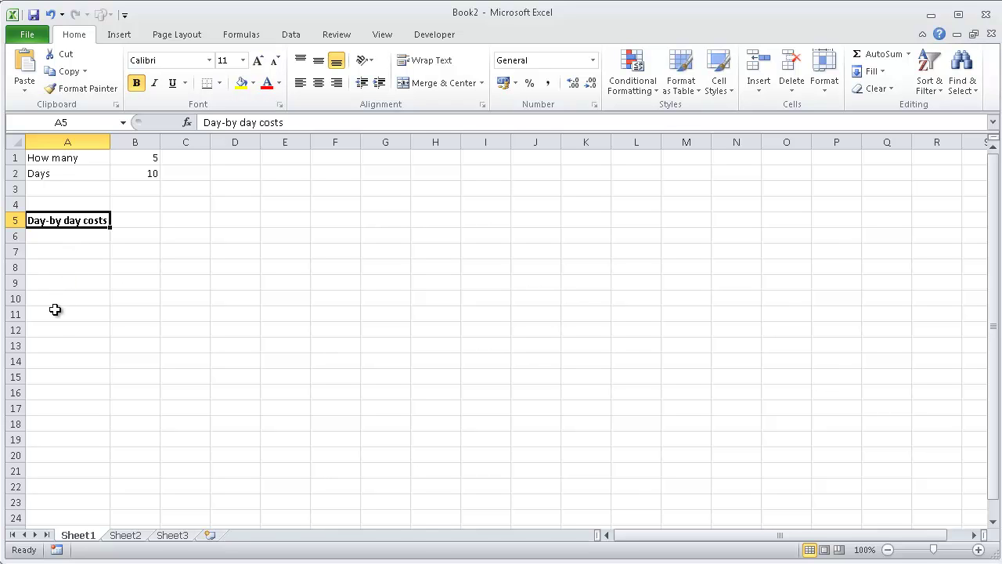
Add the bold heading 'One-time costs' in A13
click(50, 345)
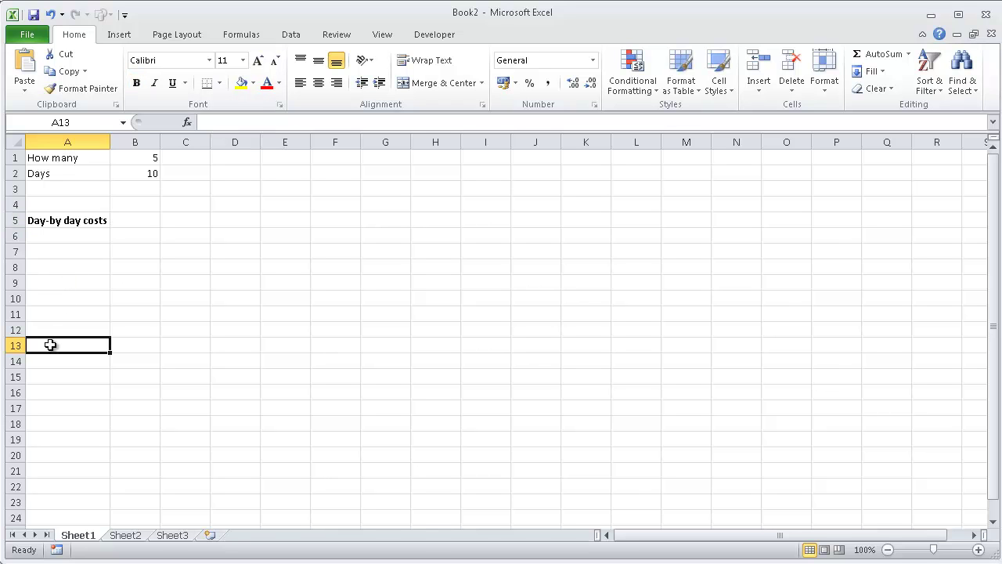
text(Fixe)
key(BackSpace)
key(BackSpace)
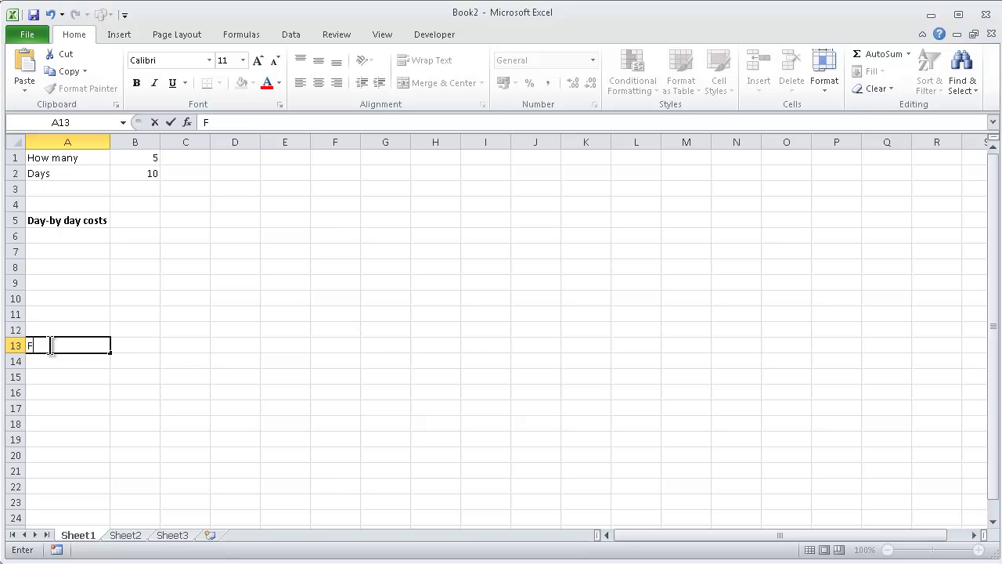
key(BackSpace)
text(One-time costs)
key(Return)
click(50, 346)
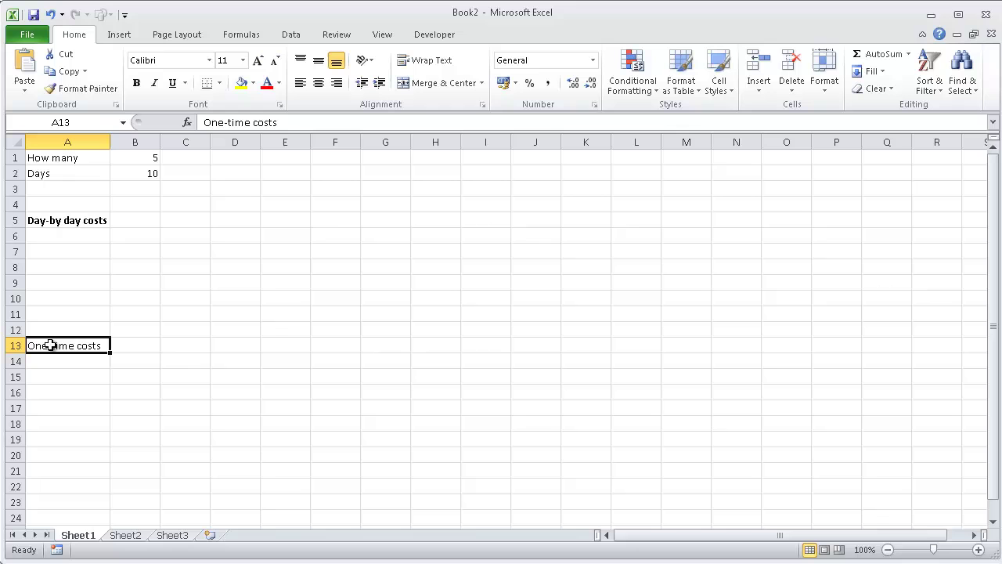
click(136, 83)
click(166, 191)
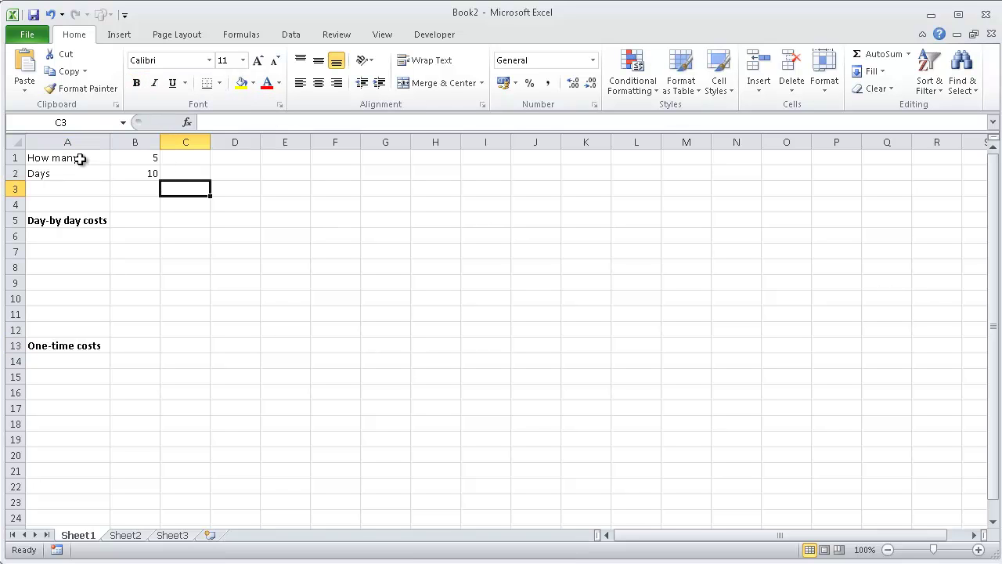
drag(81, 159, 136, 173)
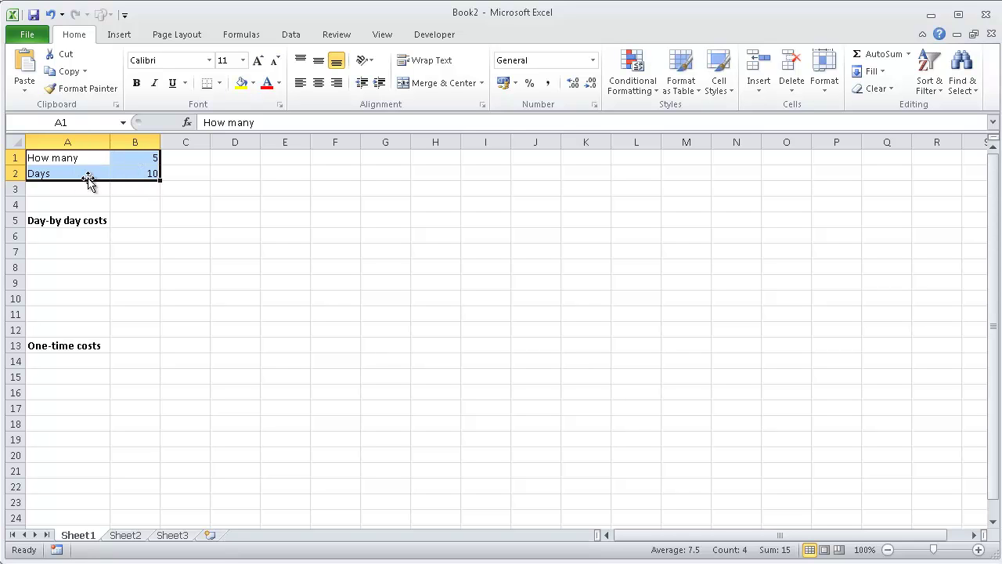
Create names from the left-column labels of A1:B2, giving How_many and Days
click(148, 159)
click(143, 171)
click(143, 156)
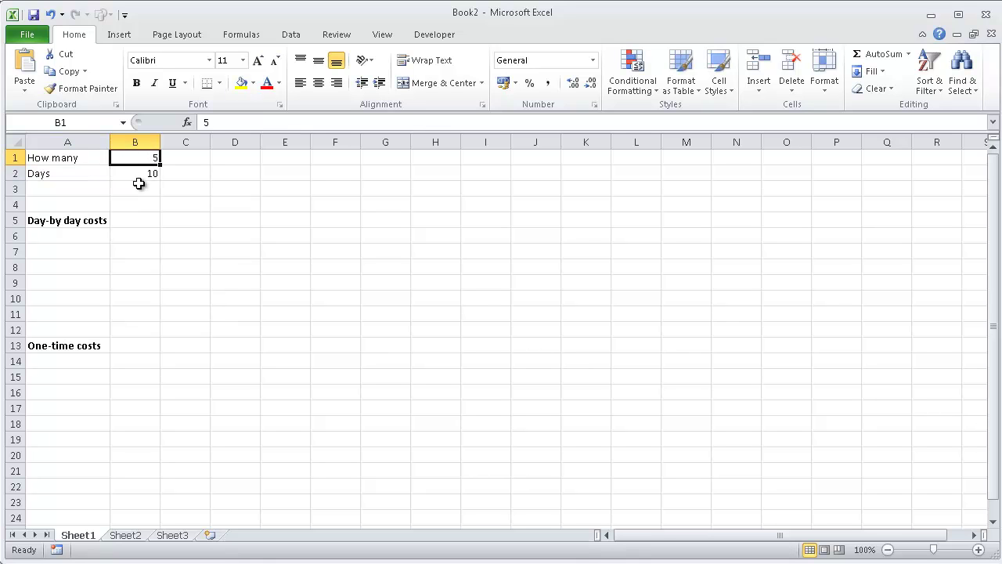
click(138, 169)
click(138, 161)
click(139, 169)
drag(55, 157, 133, 182)
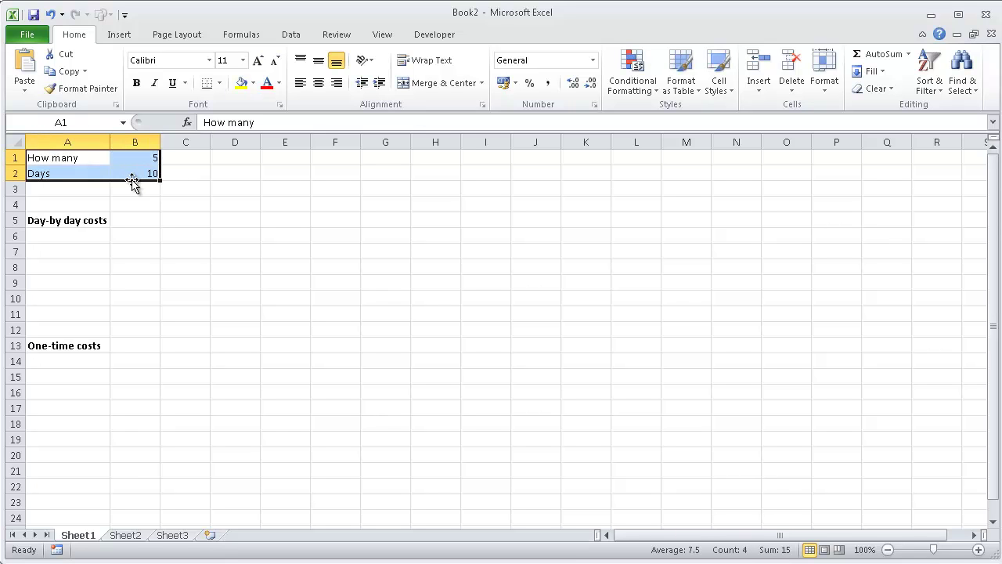
click(249, 38)
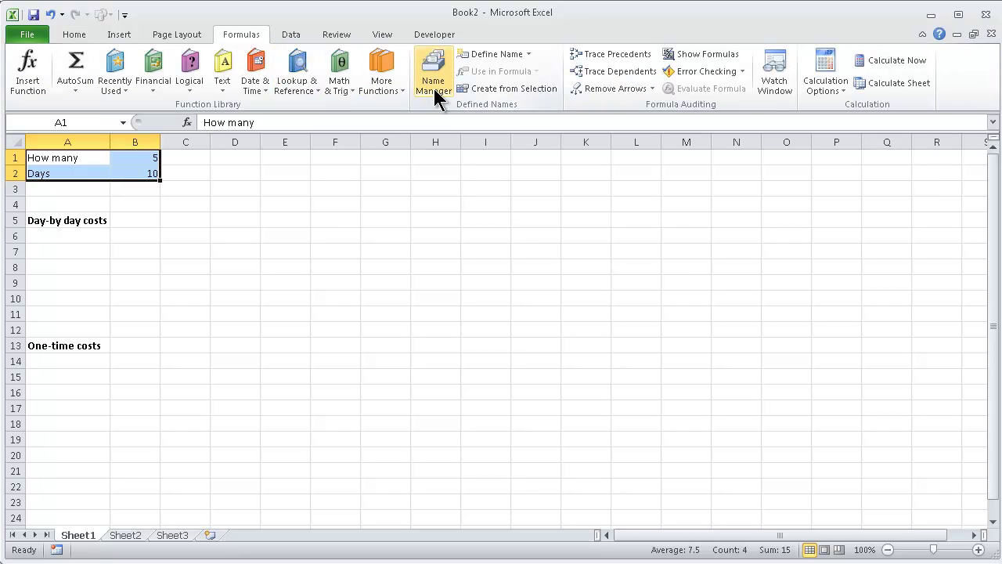
click(498, 92)
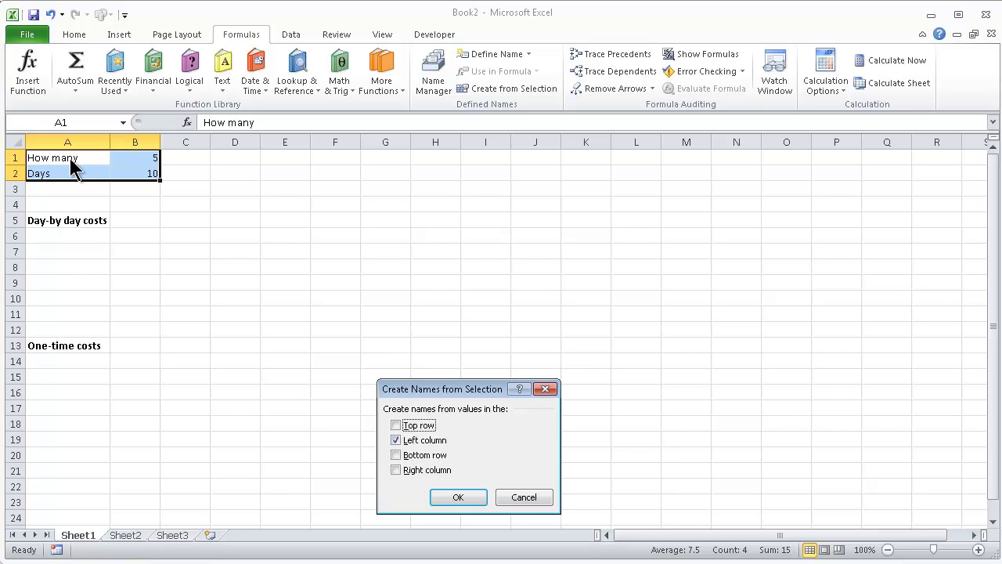
click(465, 503)
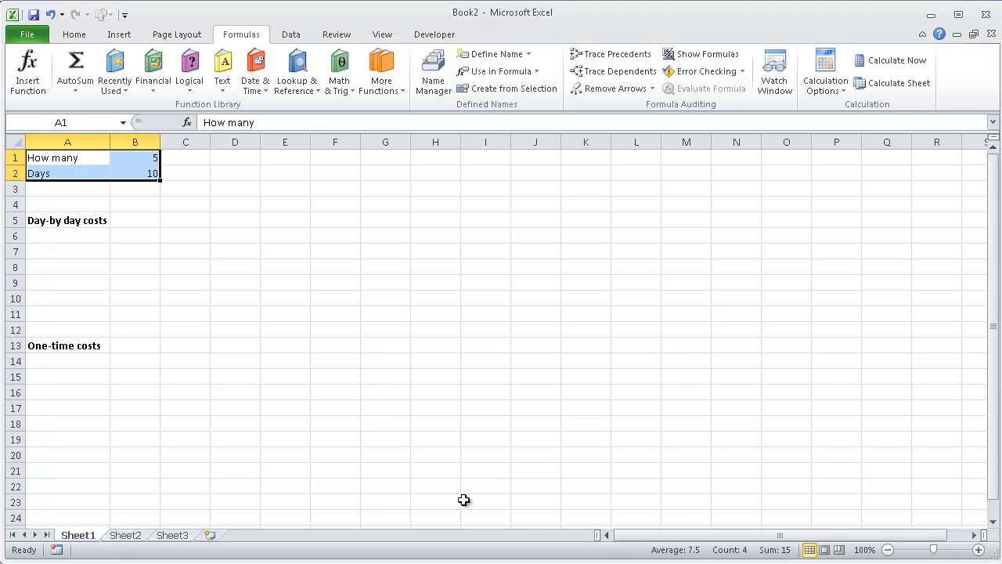
Verify that B1 is named How_many and B2 is named Days
click(187, 330)
click(150, 157)
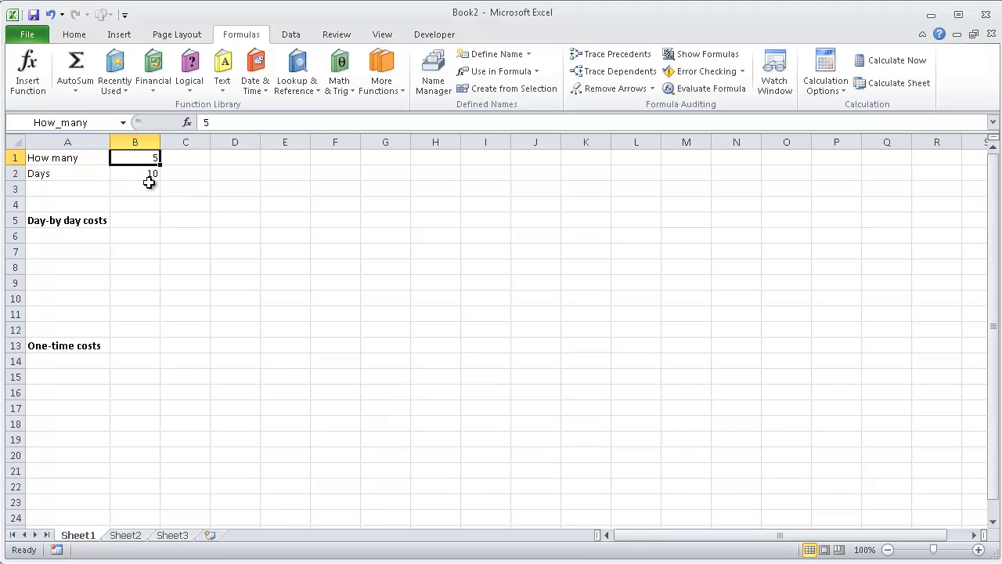
click(150, 173)
click(144, 156)
click(148, 171)
click(148, 157)
Add destination headings Thailand, New York and Söderköping in B5:D5 and widen columns B–D
click(125, 206)
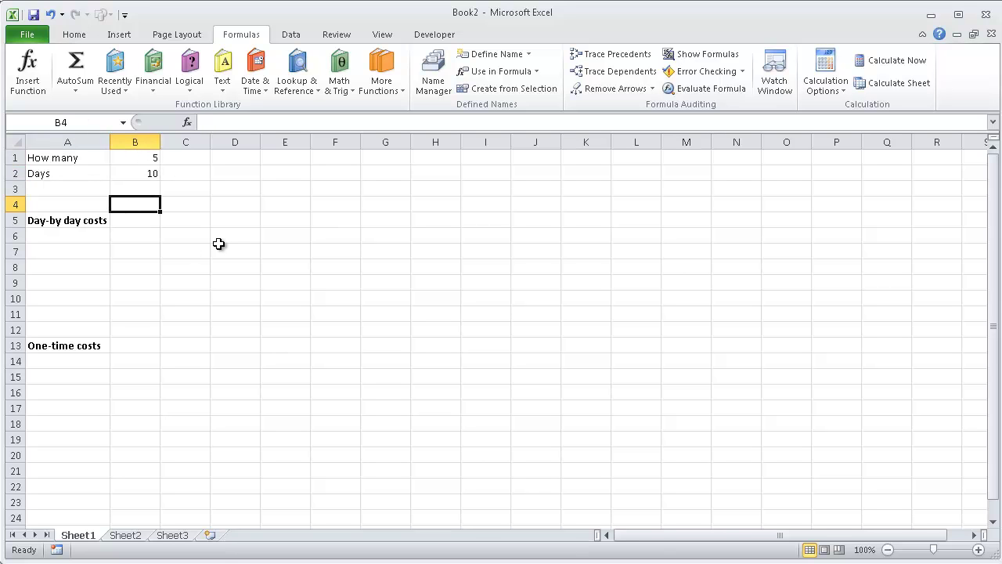
key(Down)
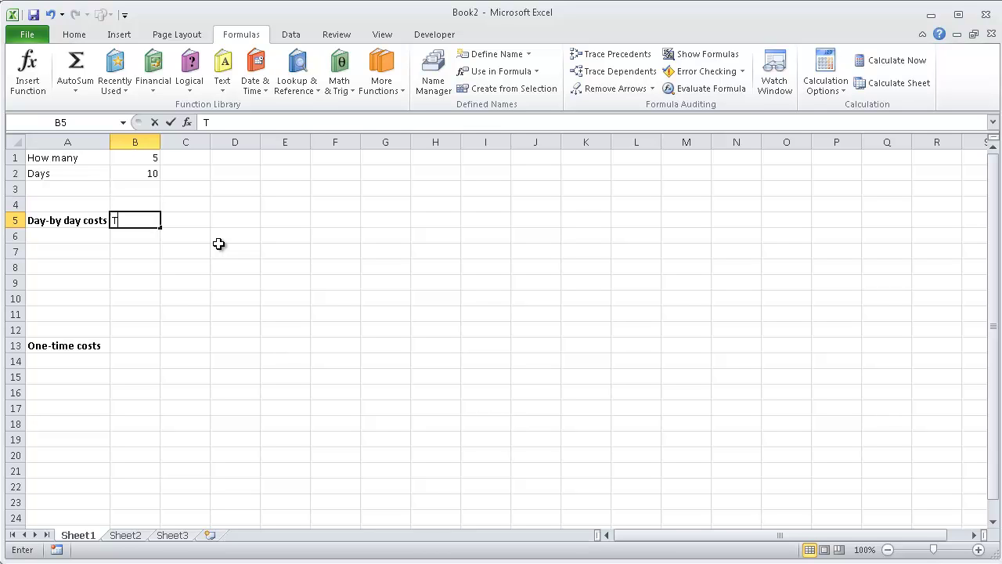
text(Thailand)
key(Tab)
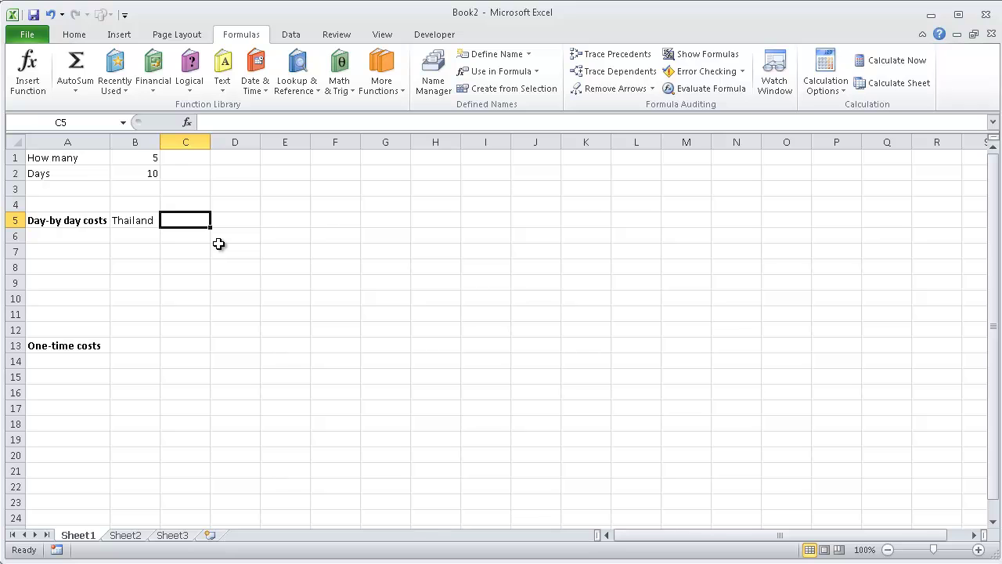
text(New York)
key(Tab)
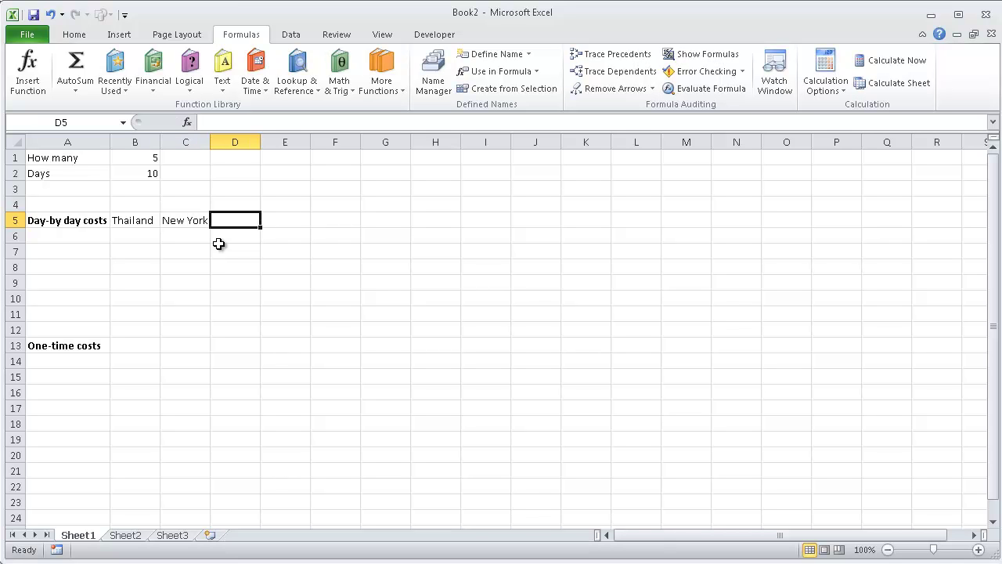
text(Söderk)
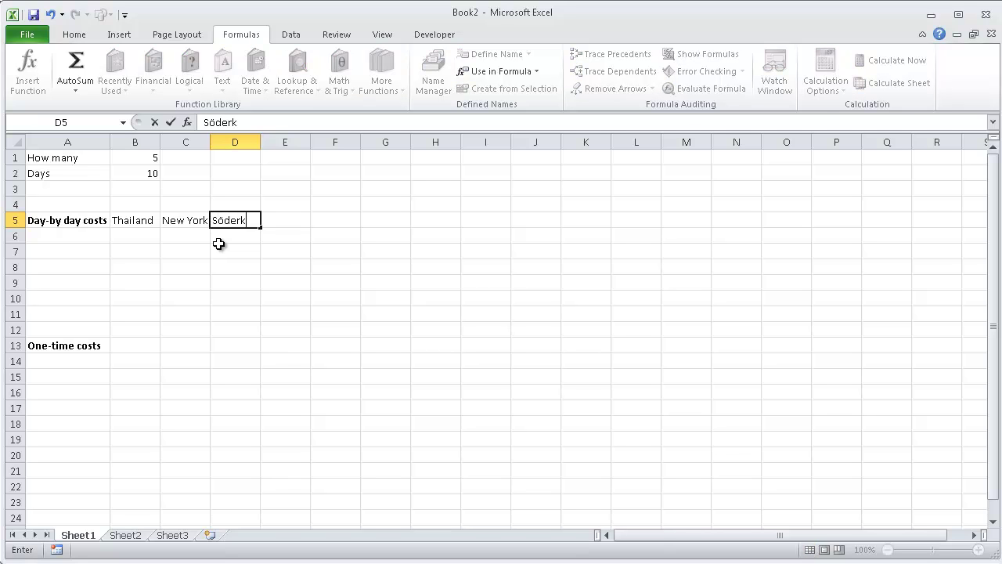
text(öping)
key(Return)
key(Up)
key(Down)
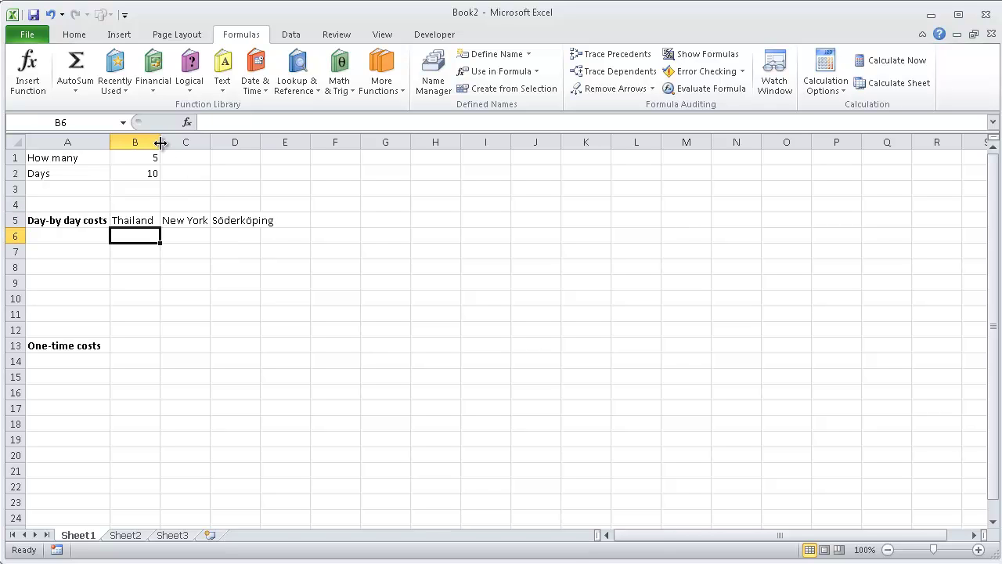
drag(161, 142, 310, 141)
click(333, 228)
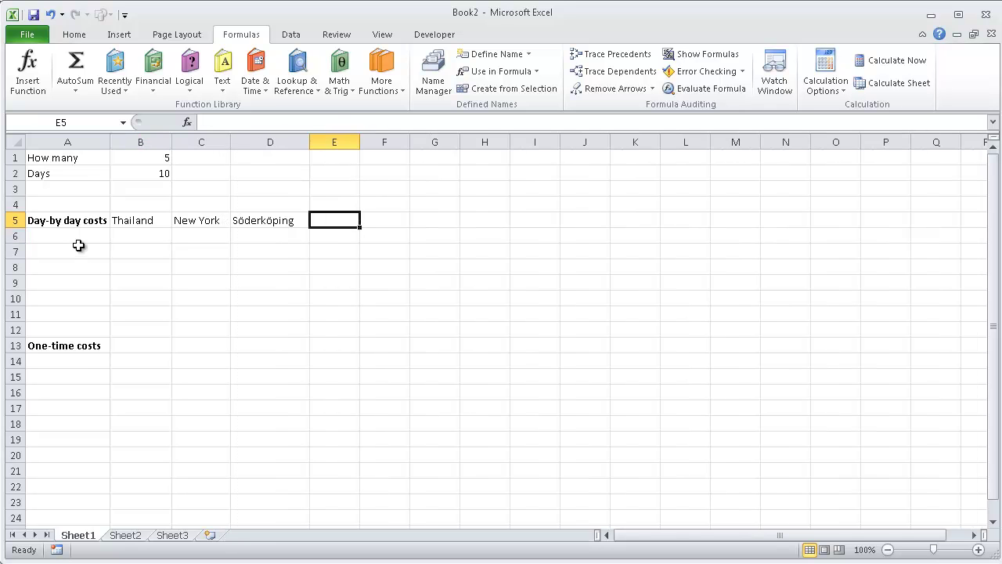
List Food, Lodging, Activities and Car in A6:A9
click(78, 238)
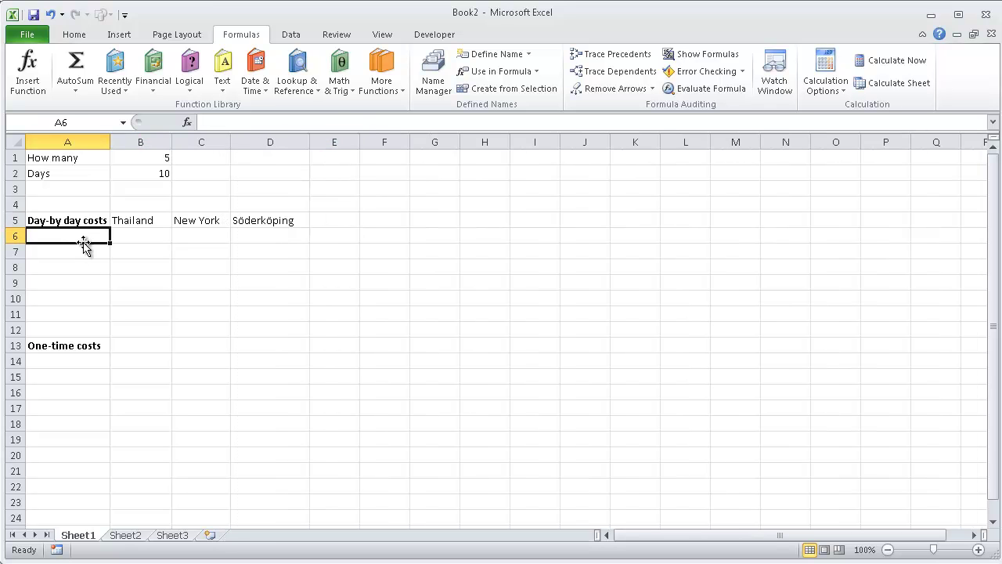
text(Food)
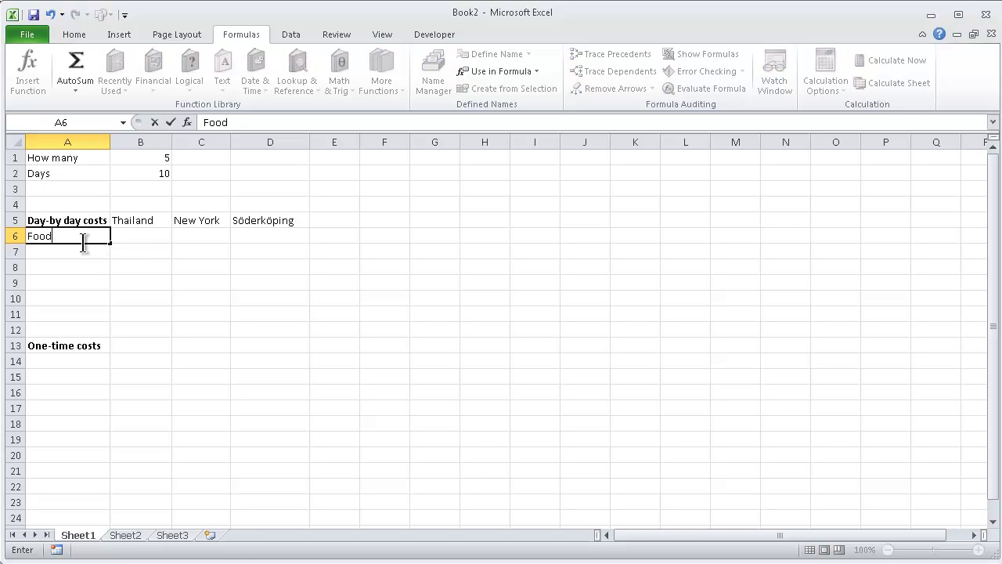
key(ctrl+Return)
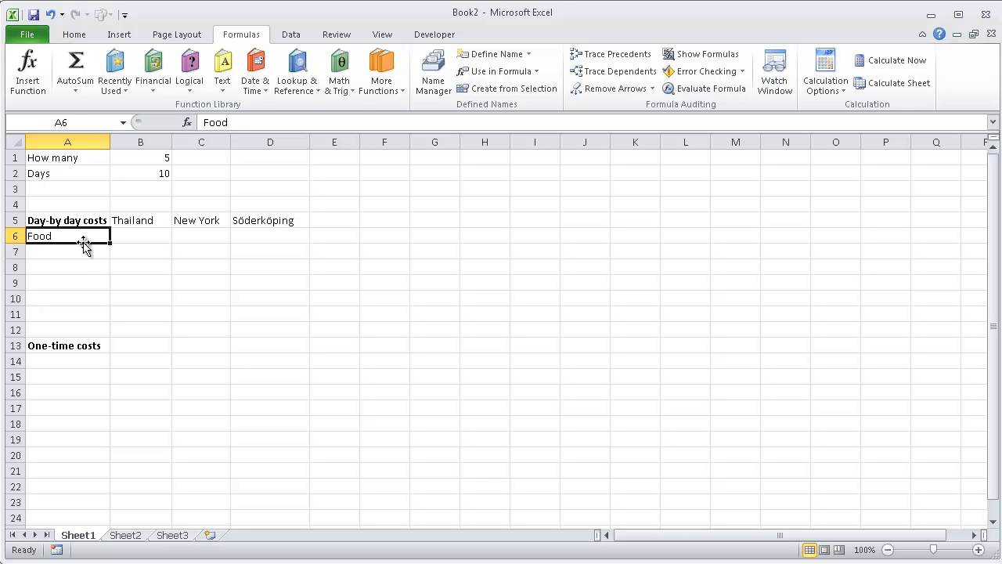
key(Return)
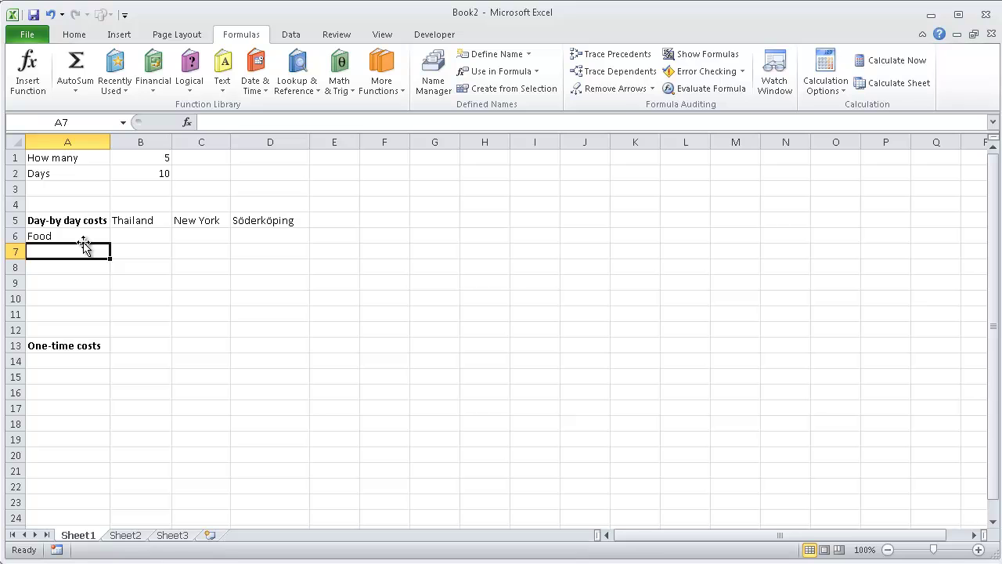
text(Lodging)
key(Return)
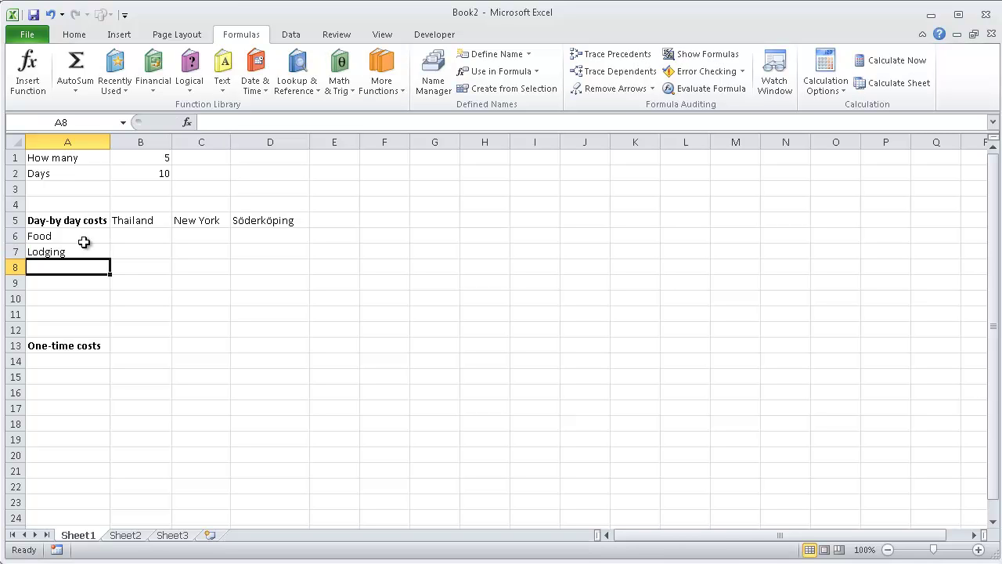
text(Activities)
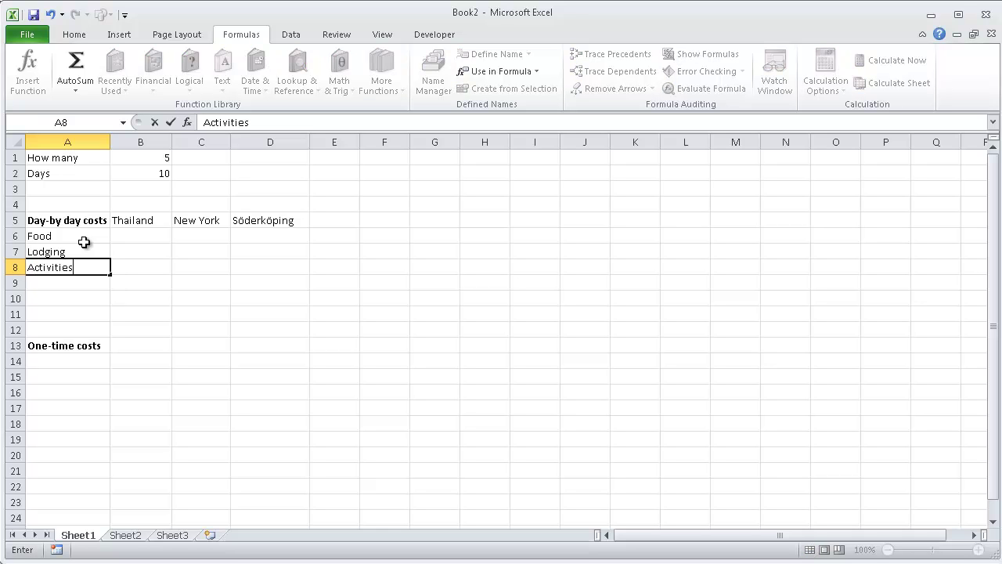
key(Return)
text(C)
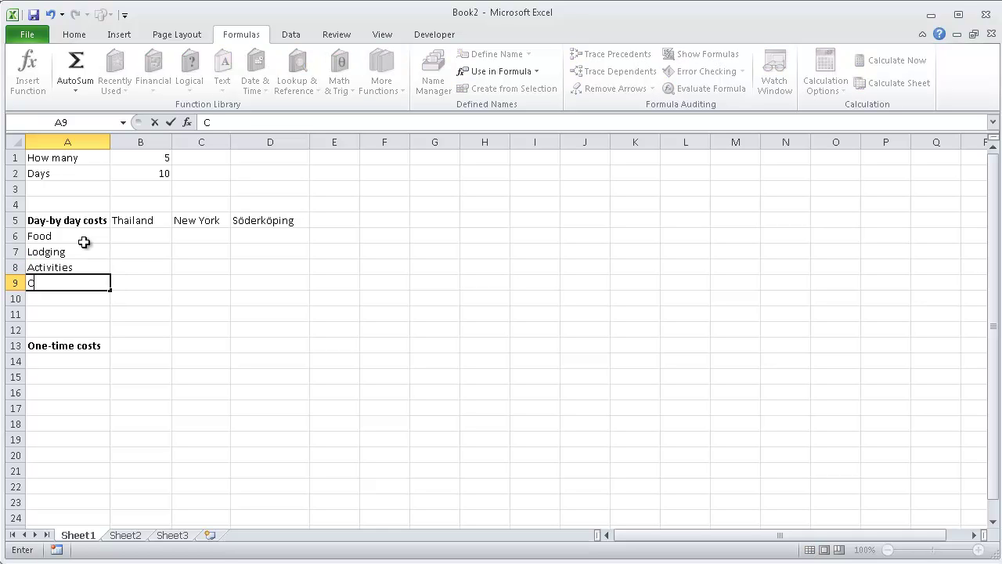
text(ar)
key(Return)
key(Return)
key(Return)
key(Return)
key(Return)
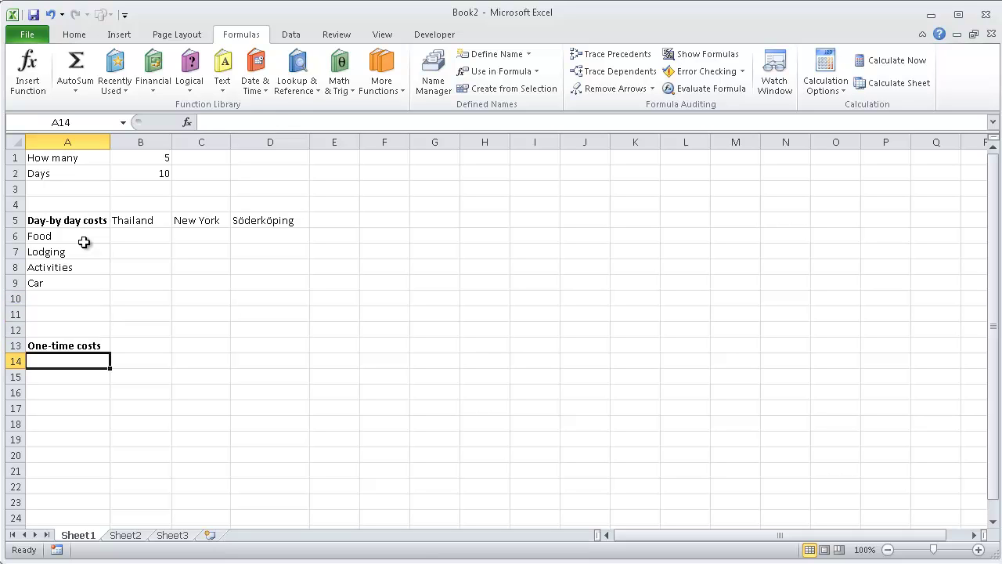
List Transport, Visas and Preparation in A14:A16
text(F)
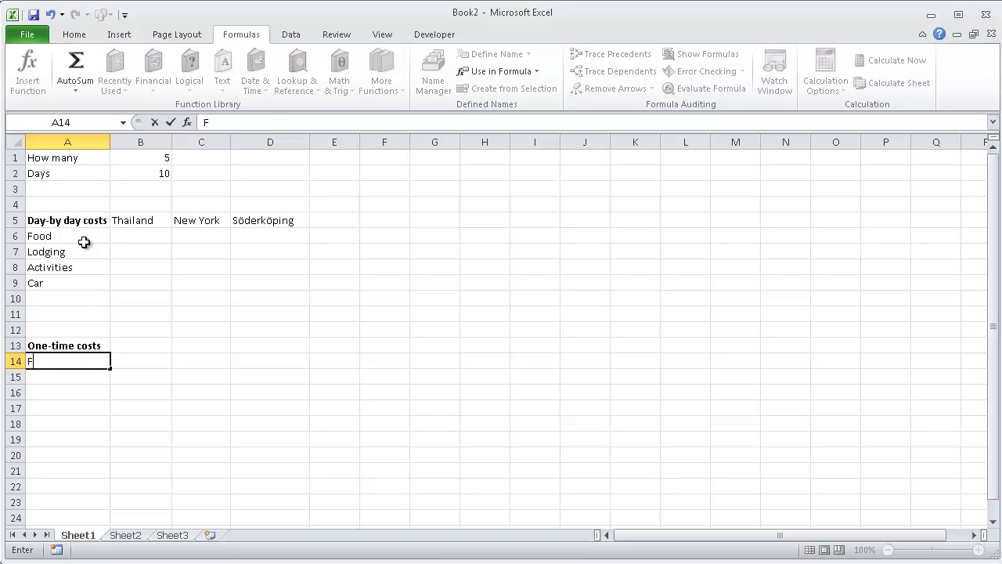
text(l)
key(BackSpace)
key(BackSpace)
text(Transport)
key(Return)
text(V)
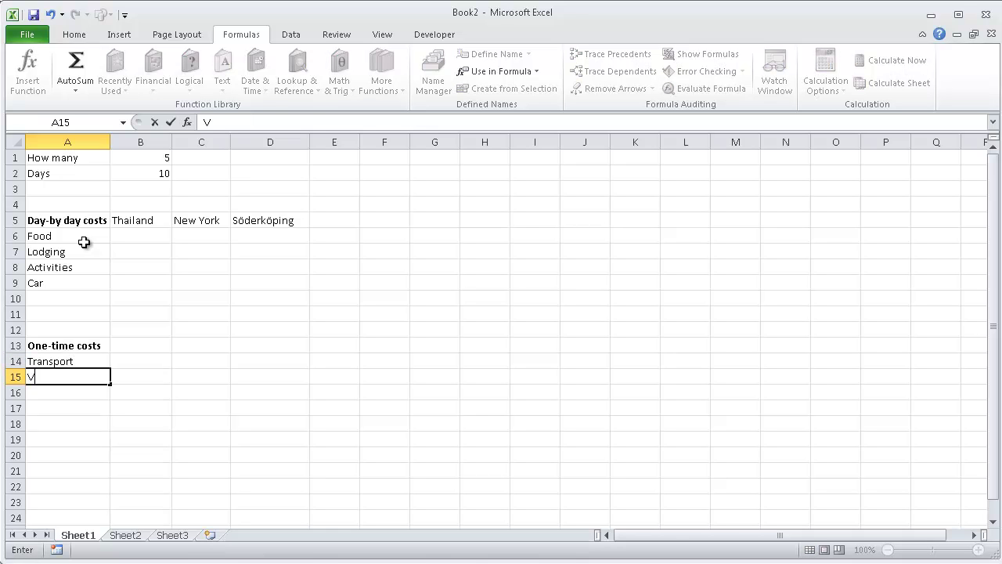
text(isas)
key(Return)
text(Preparation)
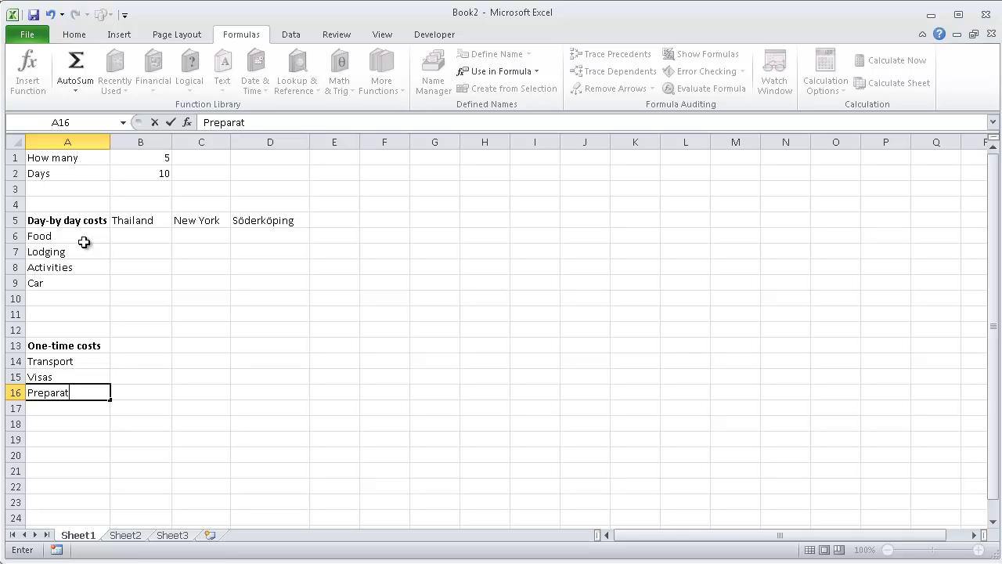
key(Up)
key(Up)
key(Up)
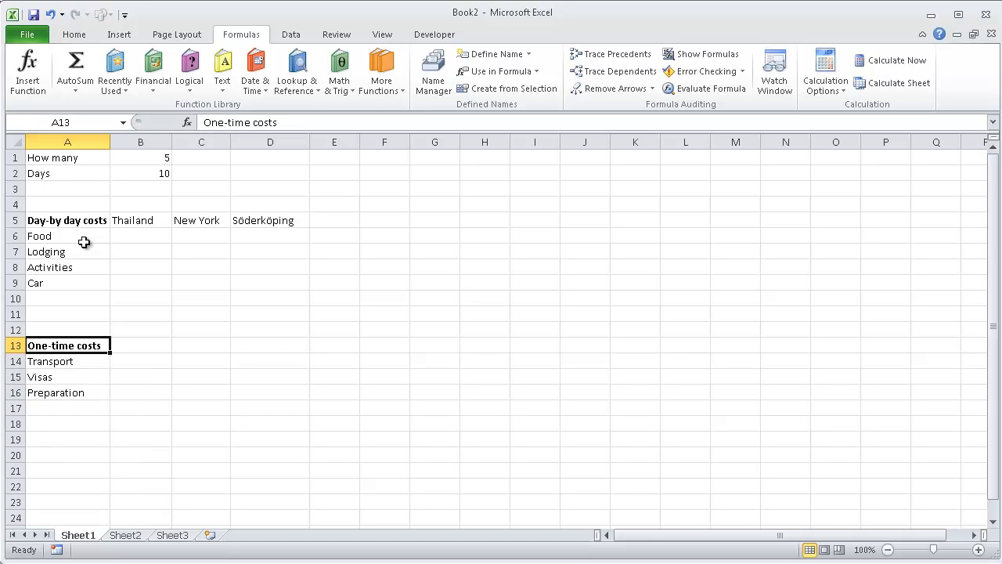
key(Up)
key(Up)
key(Up)
key(Up)
key(Up)
key(Up)
key(Up)
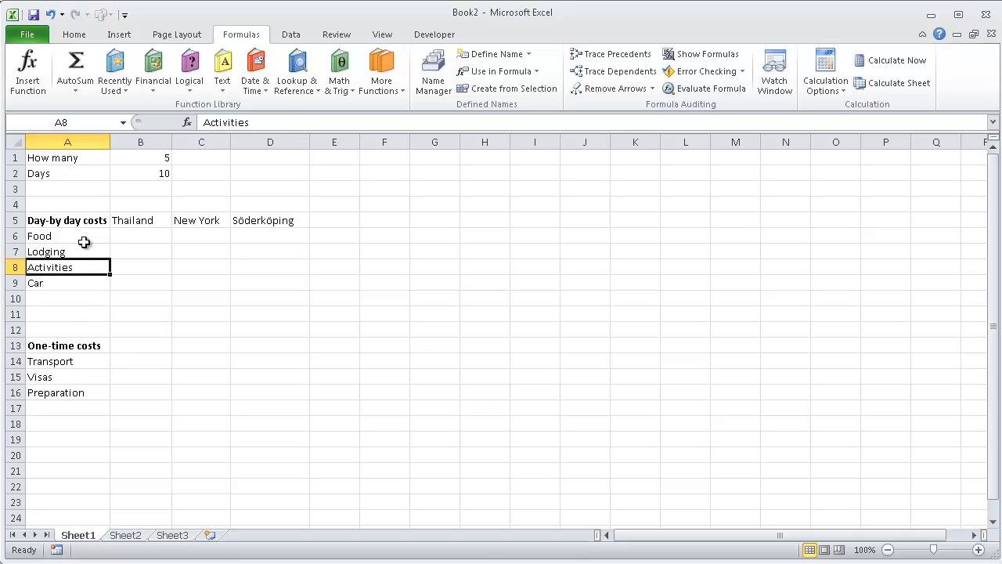
key(Right)
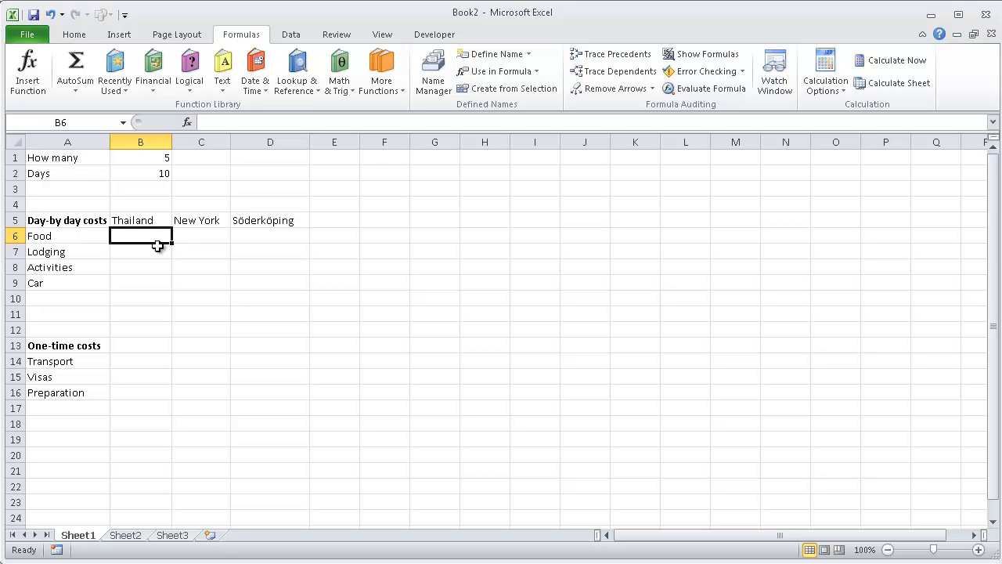
Enter Thailand's food cost of 20 and format it as $ Accounting with no decimals
text(20)
key(Return)
key(Up)
click(71, 35)
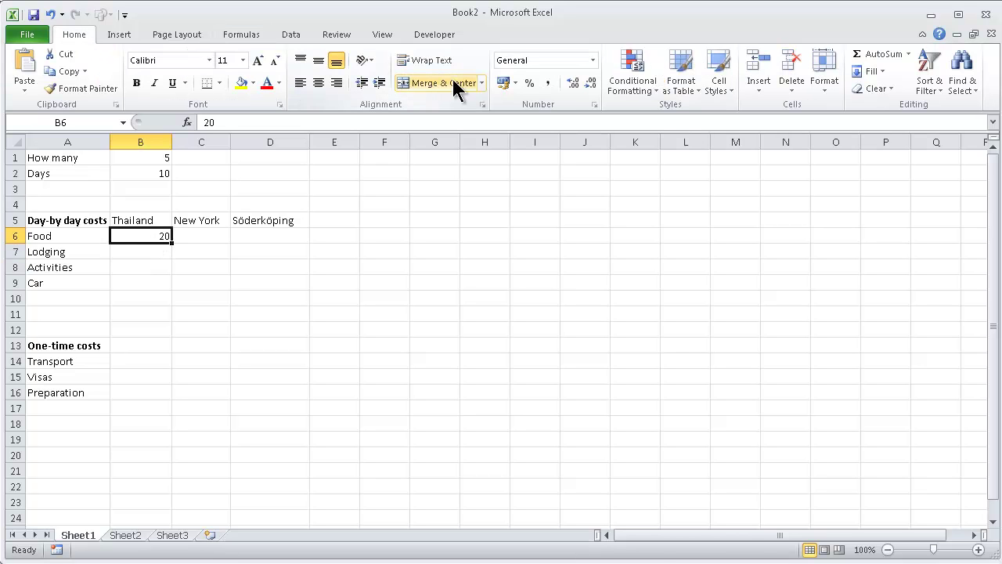
click(514, 83)
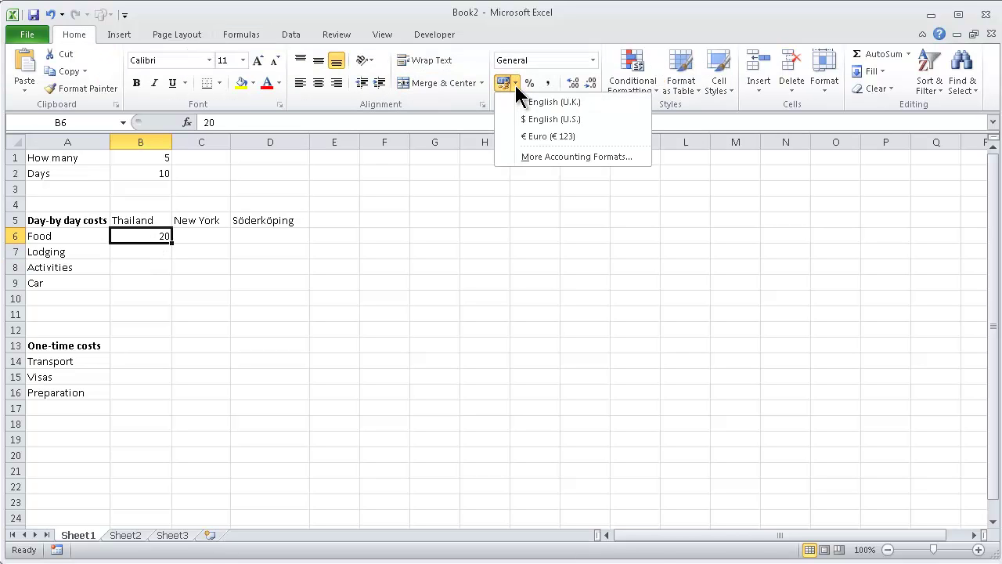
click(540, 119)
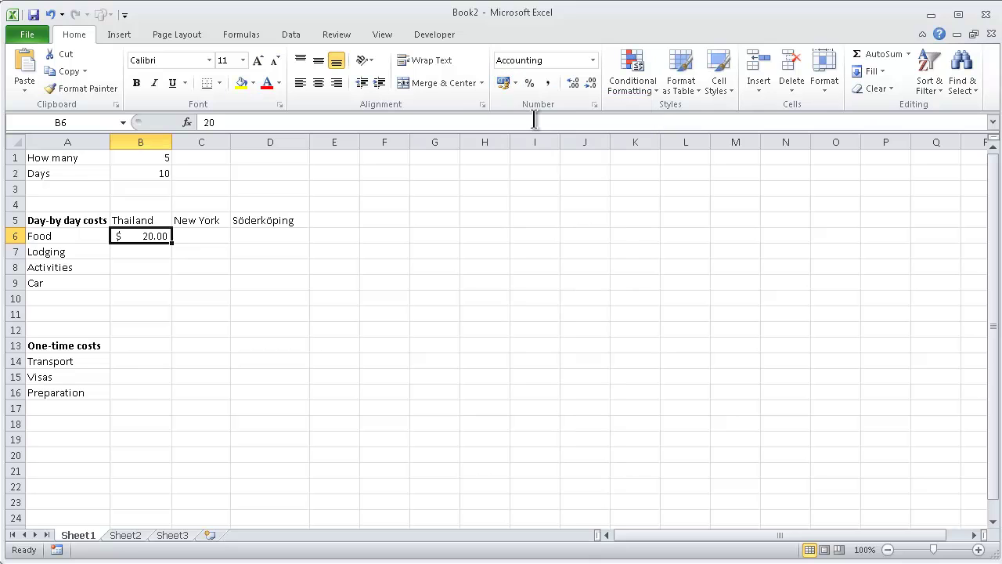
double_click(592, 83)
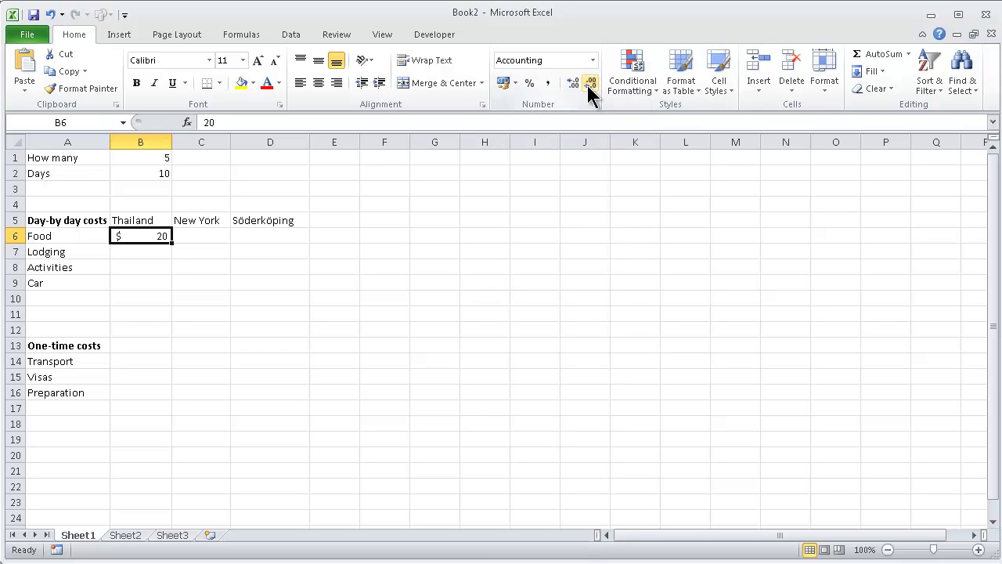
Enter Thailand's lodging cost of 30 and copy B6's format across B6:D9
click(148, 253)
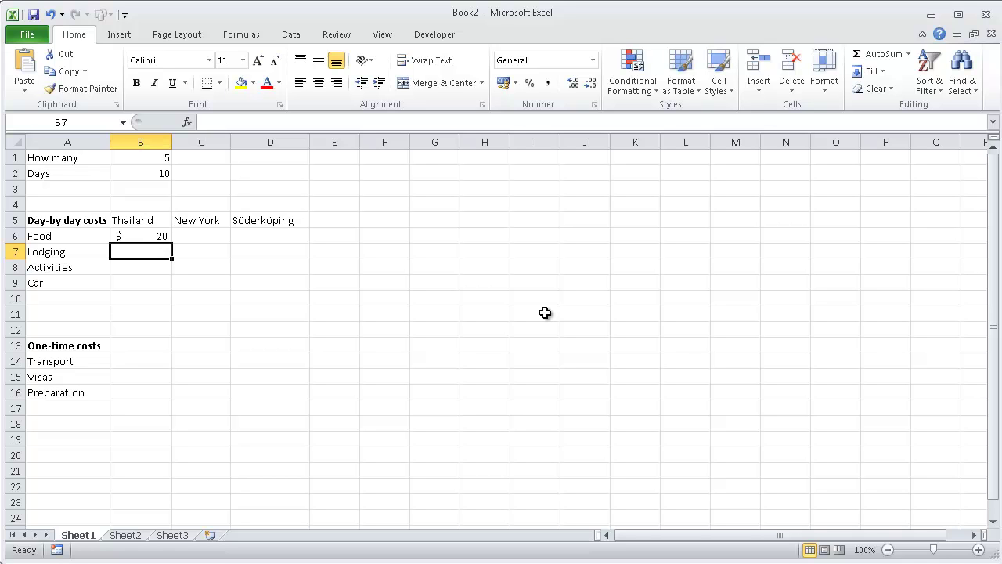
text(30)
key(Return)
key(Up)
click(152, 234)
click(82, 88)
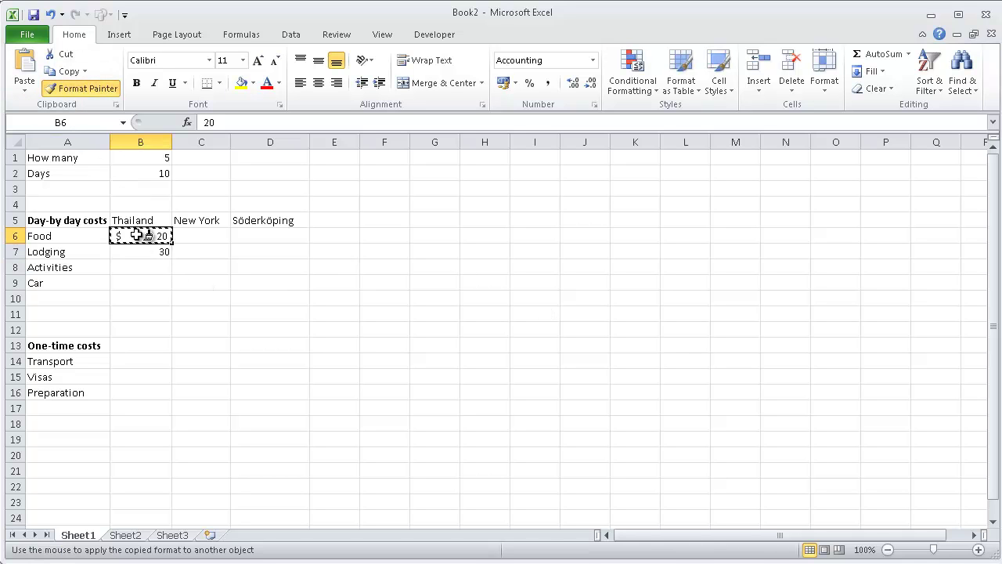
mouse_move(137, 238)
mouse_down()
mouse_move(269, 282)
mouse_move(238, 279)
mouse_up()
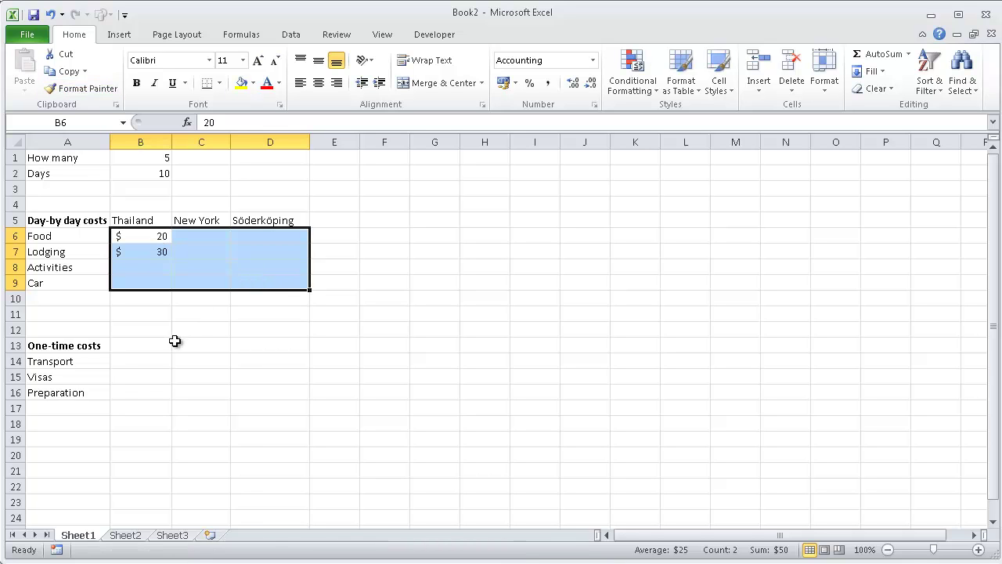
click(141, 261)
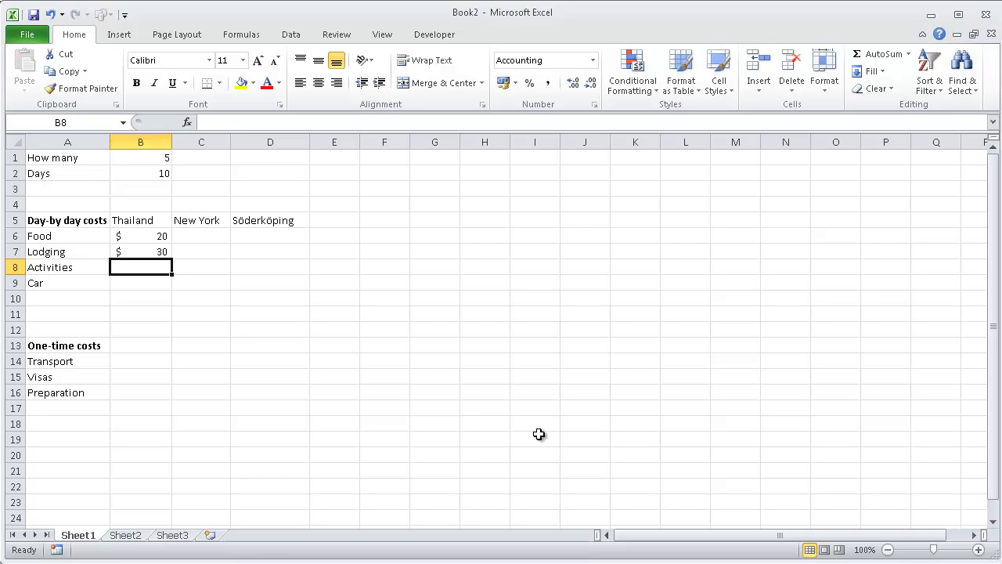
Enter Thailand's activities cost 20 and car cost 0
text(20)
key(Return)
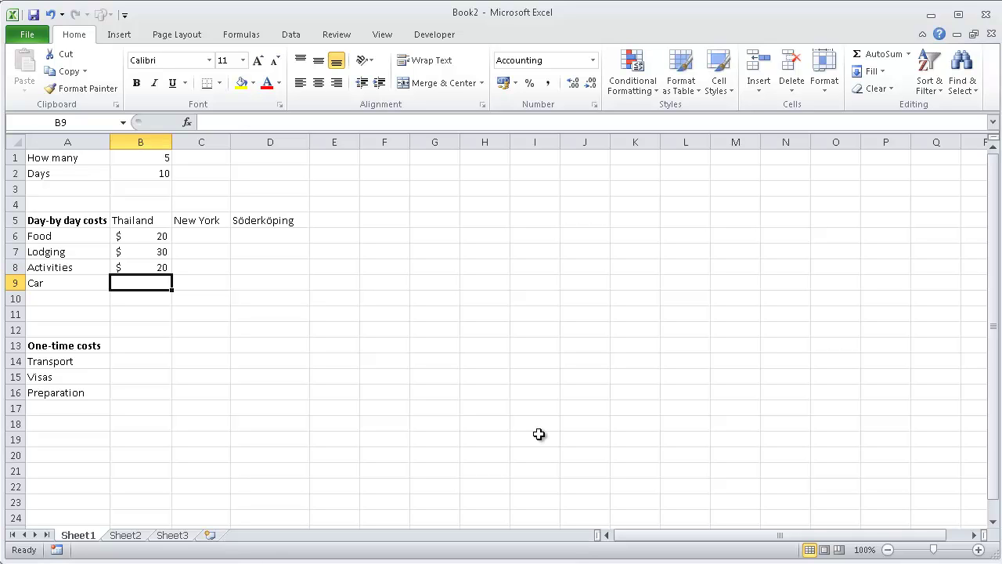
text(0)
key(Tab)
Enter New York's daily costs: food 50, lodging 100, activities 100, car 0
key(Up)
key(Up)
key(Up)
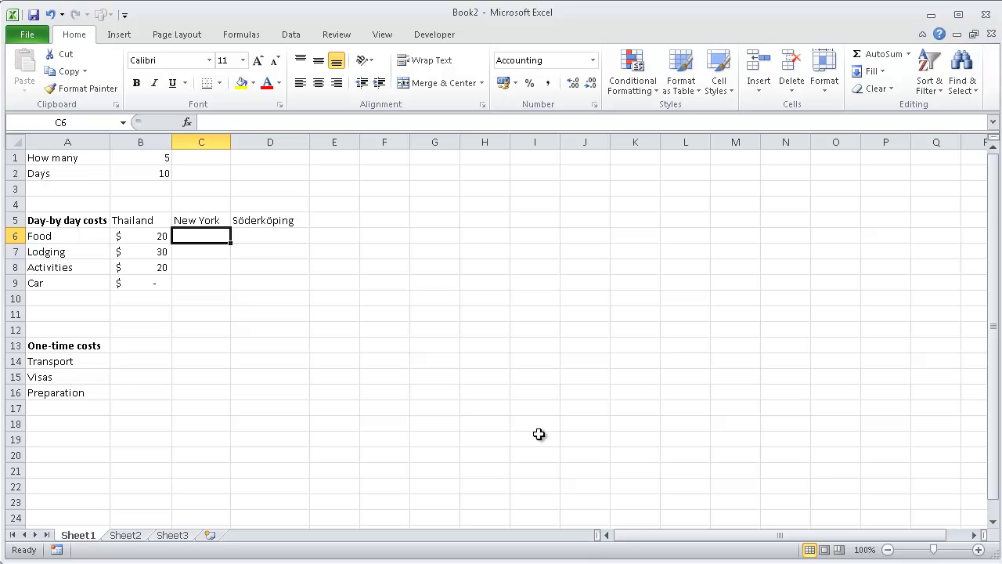
text(50)
key(Return)
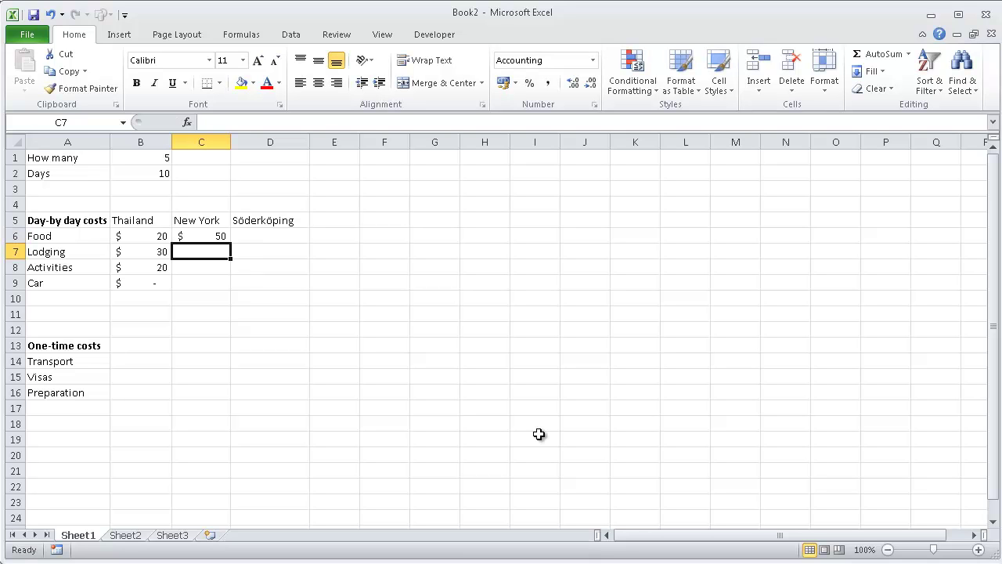
text(100)
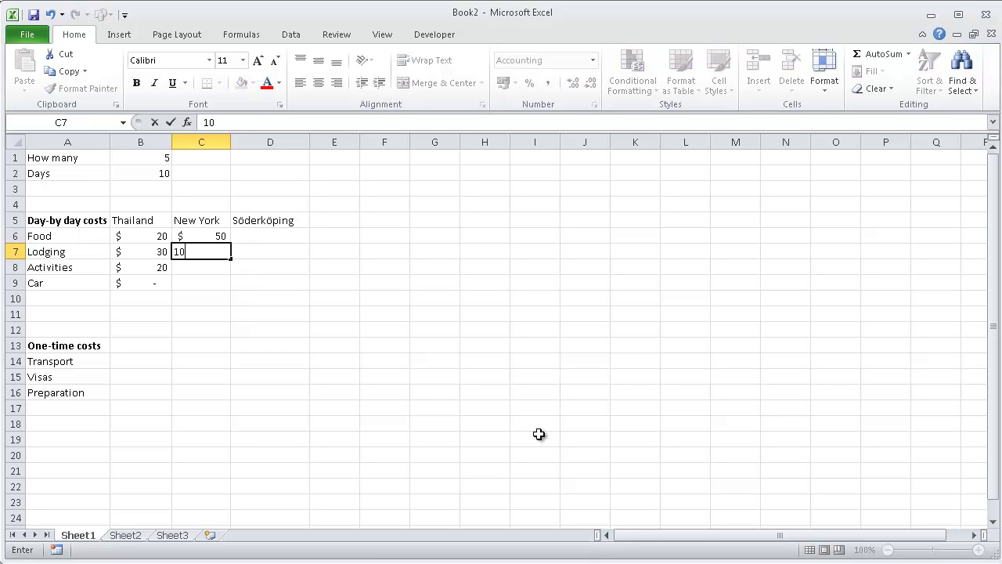
key(Return)
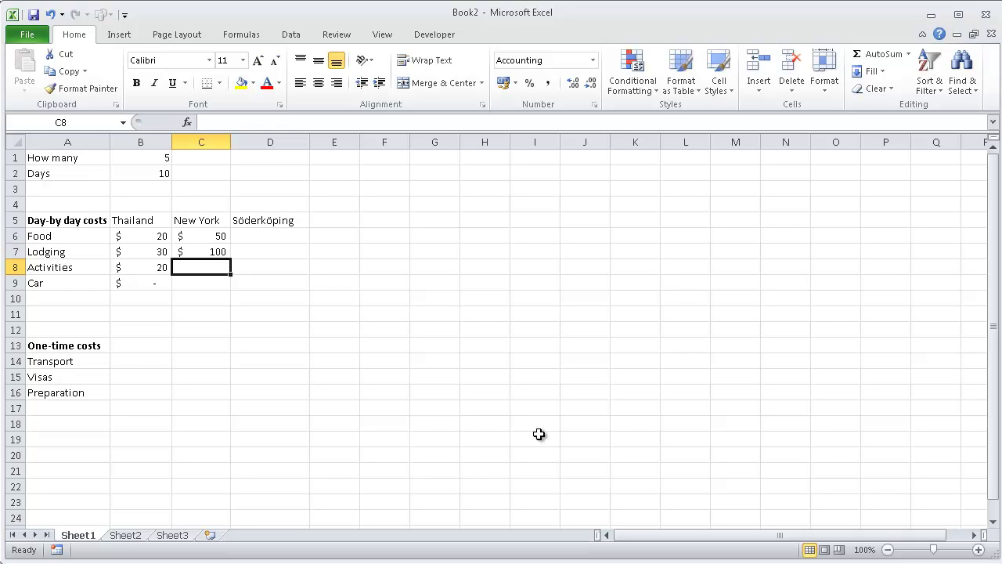
text(100)
key(Return)
text(0)
key(ctrl+Return)
Enter Söderköping's daily costs: car 100, activities 50, lodging 150, food 150
key(Up)
key(Up)
key(Right)
key(Up)
key(Down)
key(Down)
key(Down)
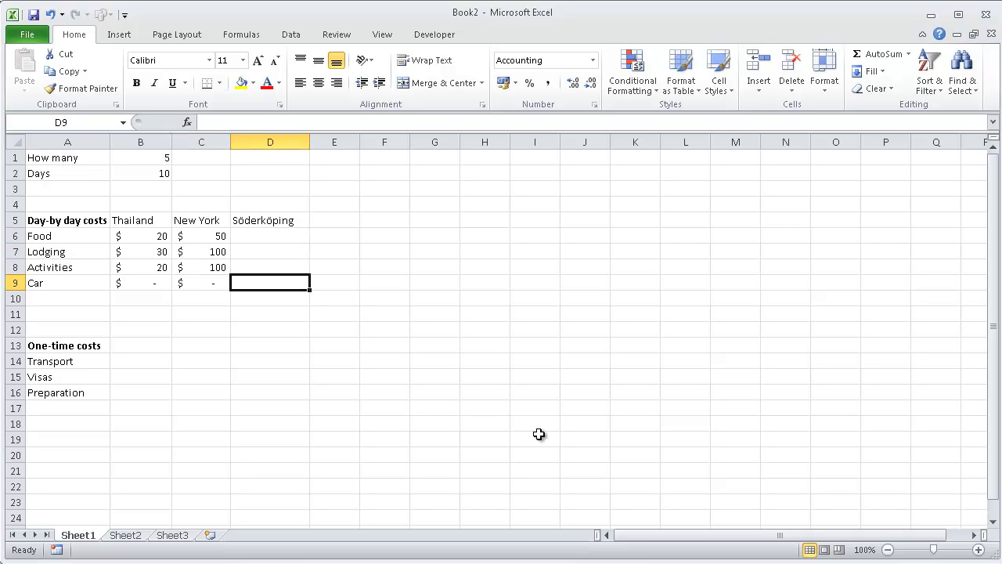
text(100)
key(Return)
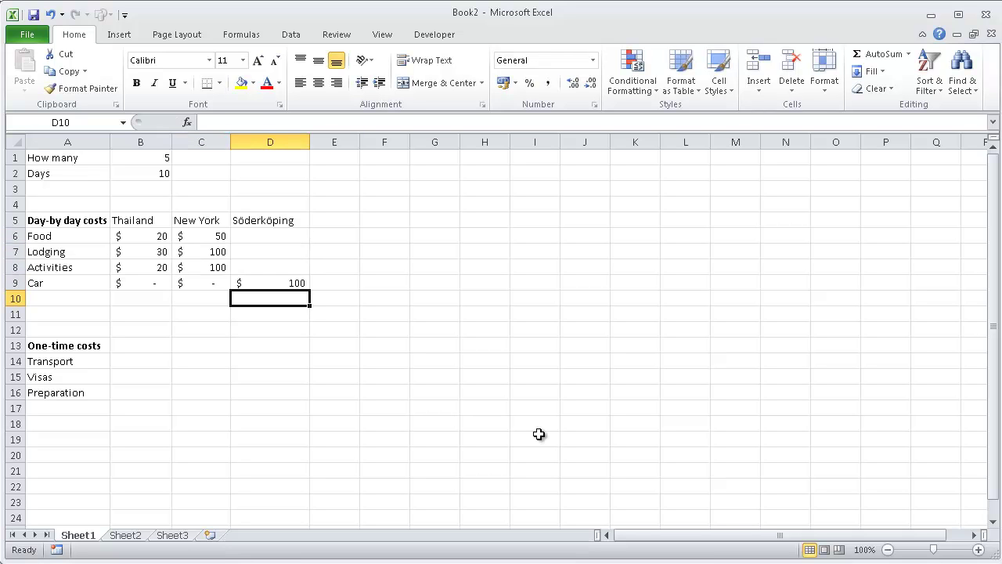
key(Up)
key(Up)
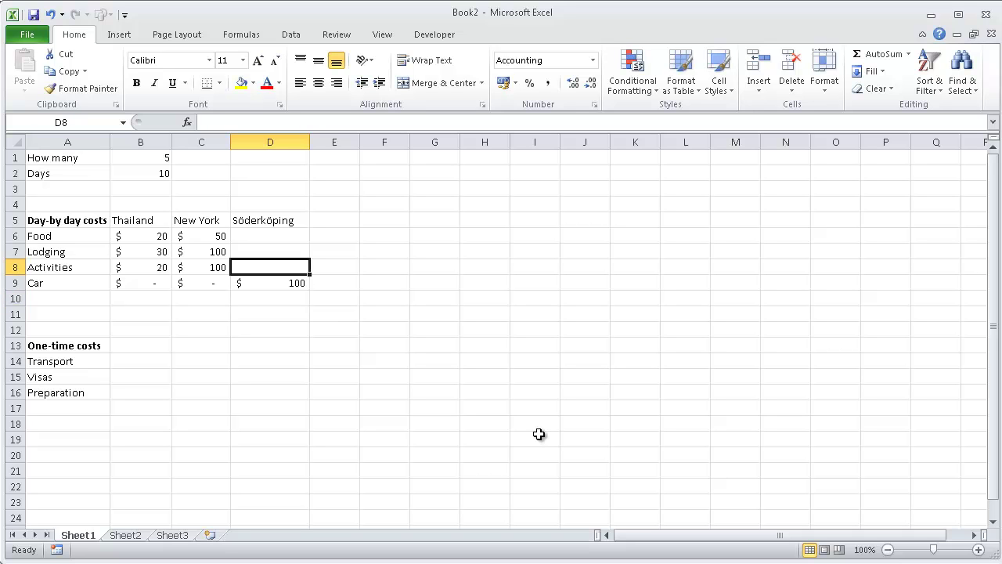
text(50)
key(Return)
key(Up)
key(Up)
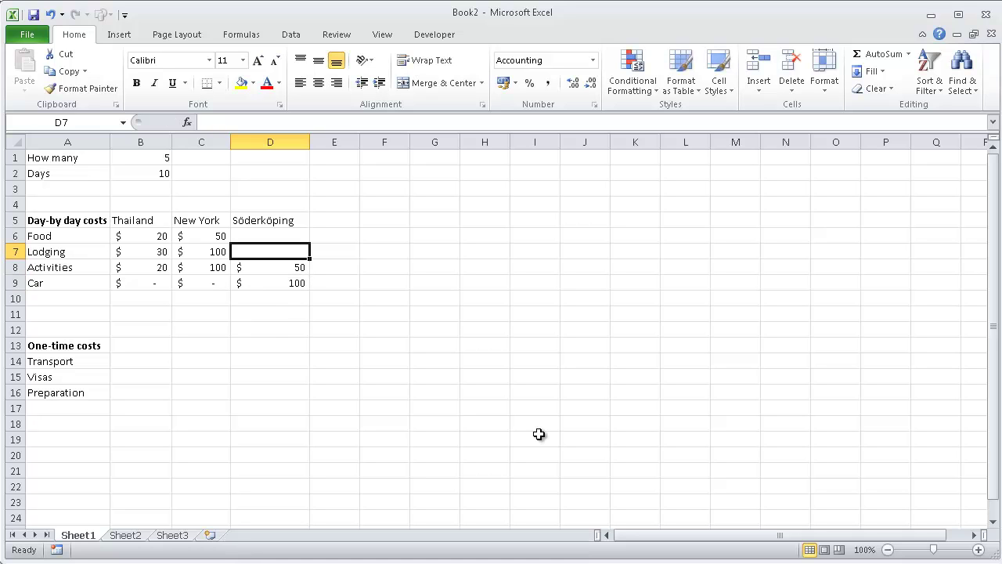
text(150)
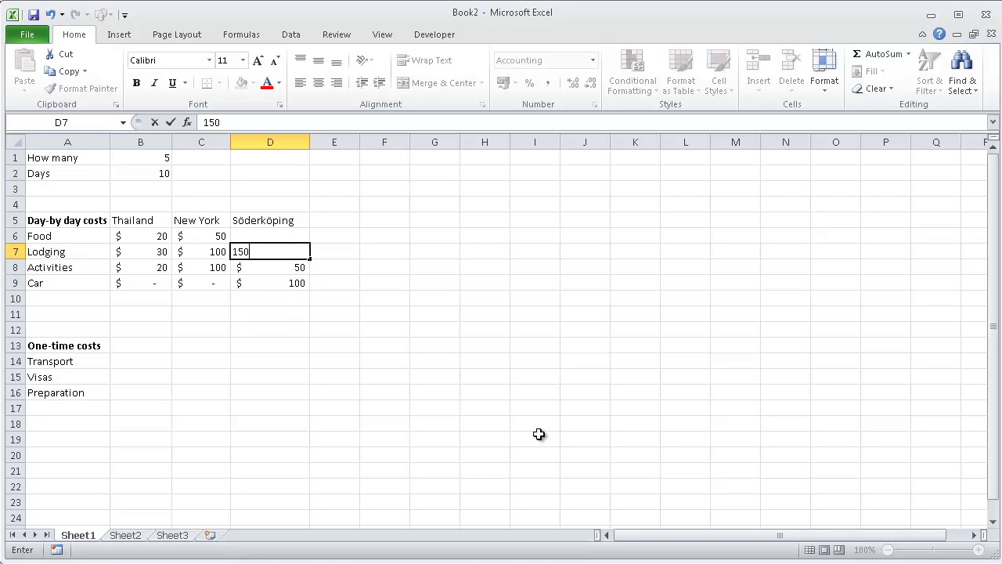
key(Return)
key(Up)
key(Up)
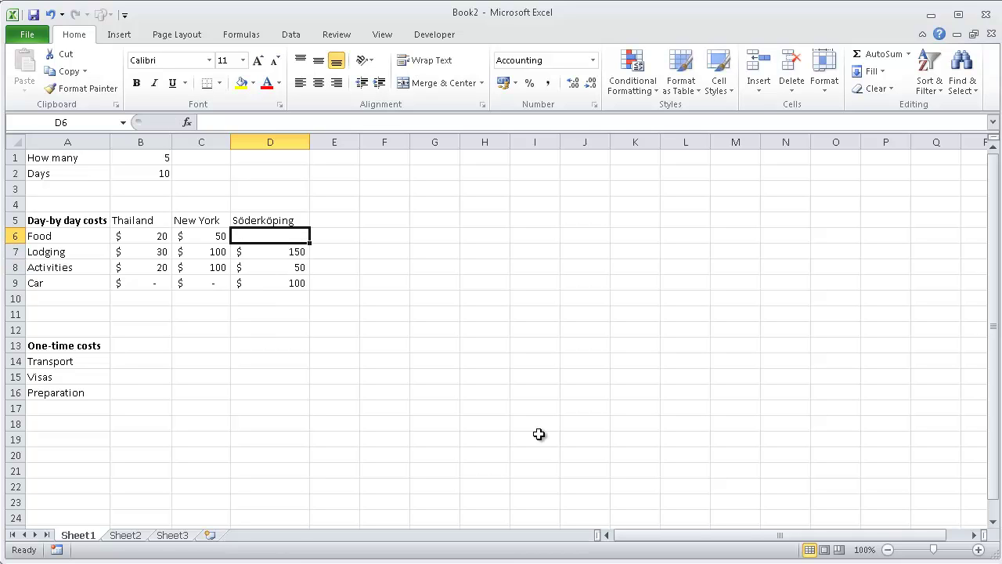
text(15)
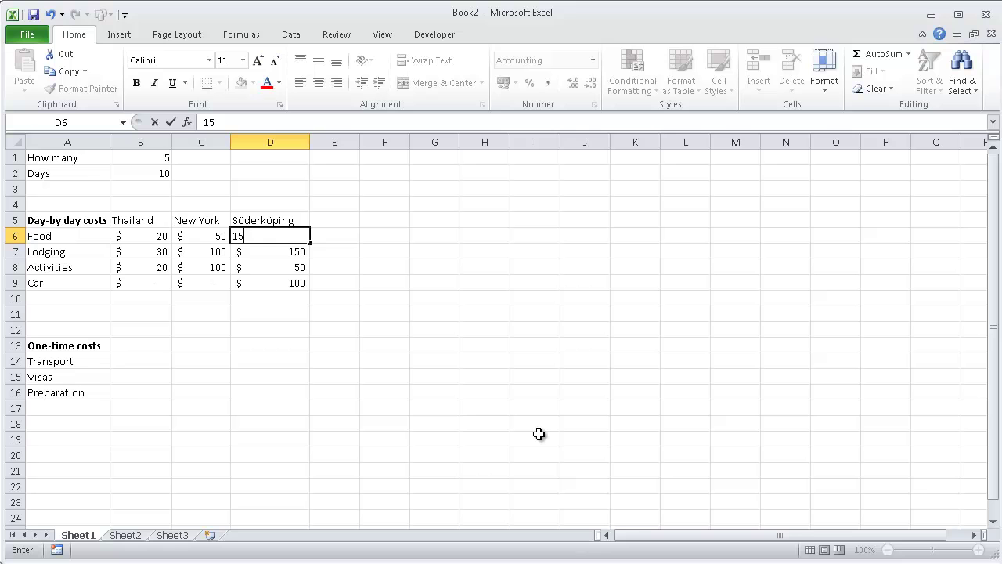
text(0)
key(Return)
key(Return)
key(Return)
key(Return)
key(Return)
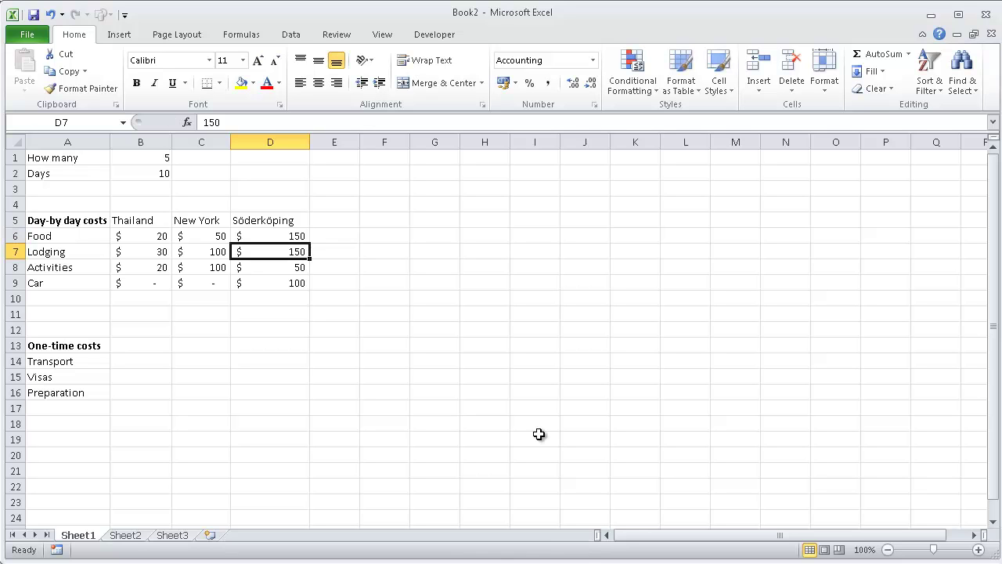
key(Down)
key(Down)
key(Down)
key(Left)
key(Left)
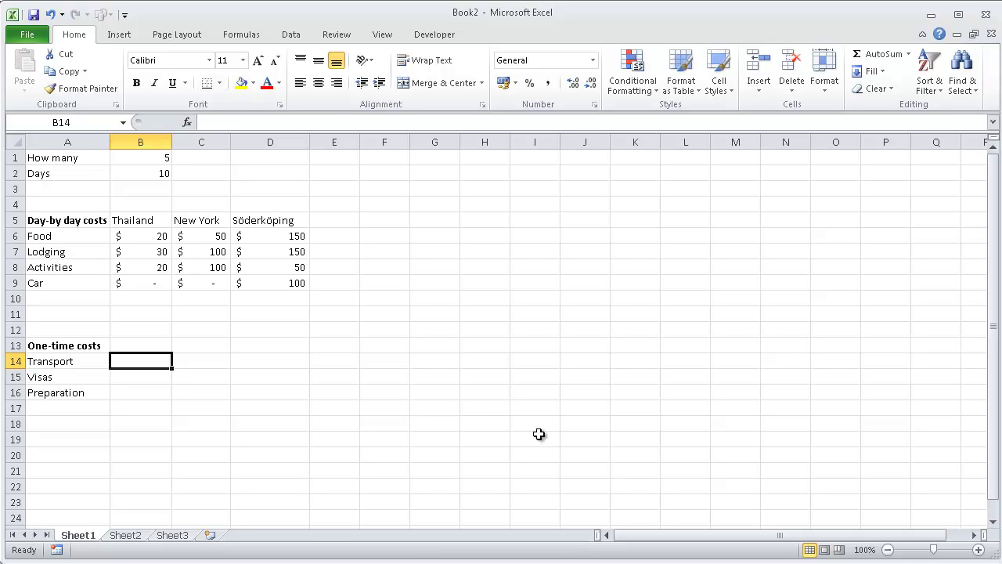
Enter Thailand transport 1500 and Format-Paint B9's Accounting format onto the one-time cost cells
text(1500)
key(Return)
key(Up)
click(141, 282)
click(88, 89)
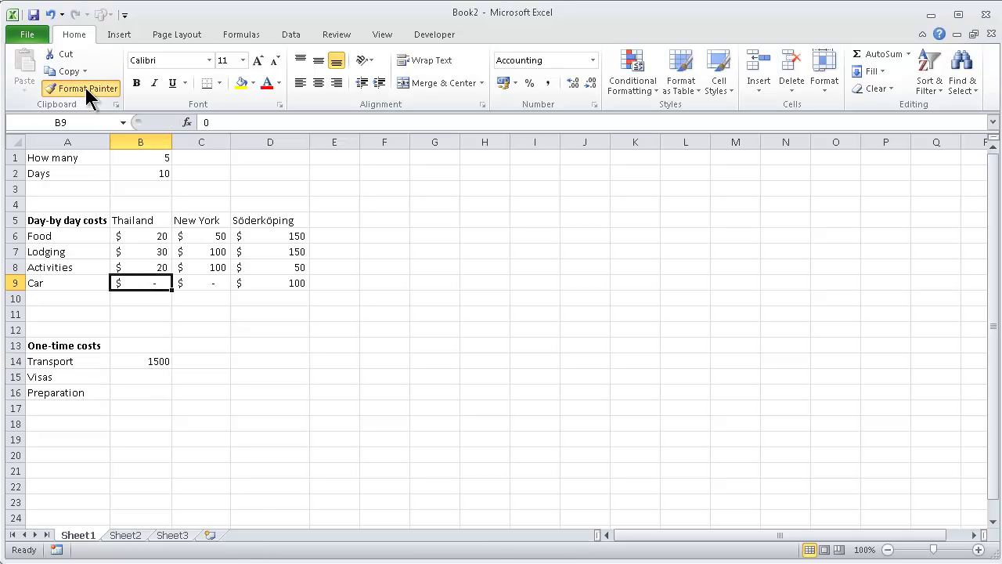
mouse_move(141, 361)
mouse_down()
mouse_move(224, 421)
mouse_move(280, 396)
mouse_up()
Enter Thailand's visas cost as 0 and preparation cost as 200
click(182, 384)
click(158, 380)
text(0)
key(Return)
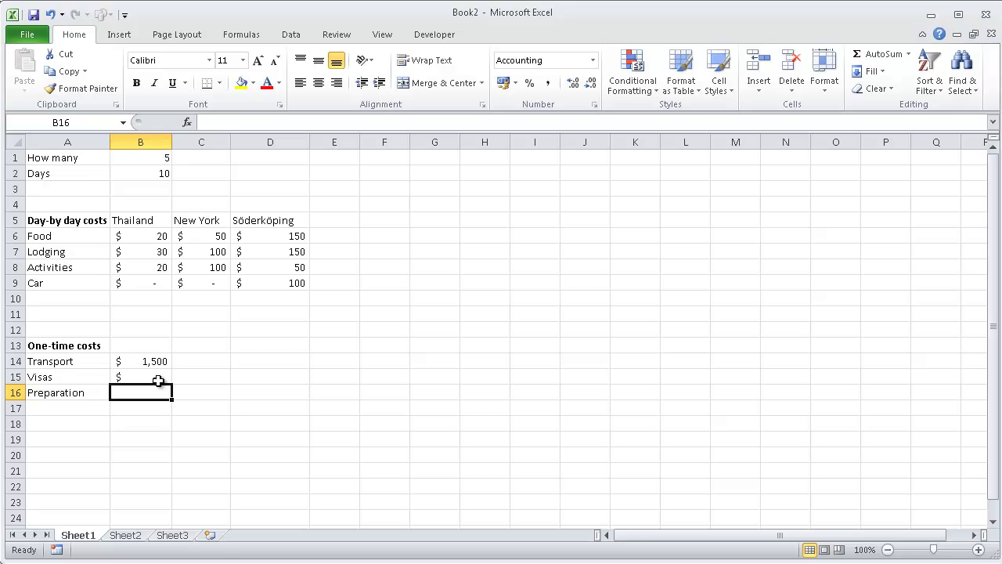
text(200)
key(ctrl+Return)
Enter New York transport 1000, visas 0 and preparation 100, plus Söderköping visas 0
key(Up)
key(Up)
key(Right)
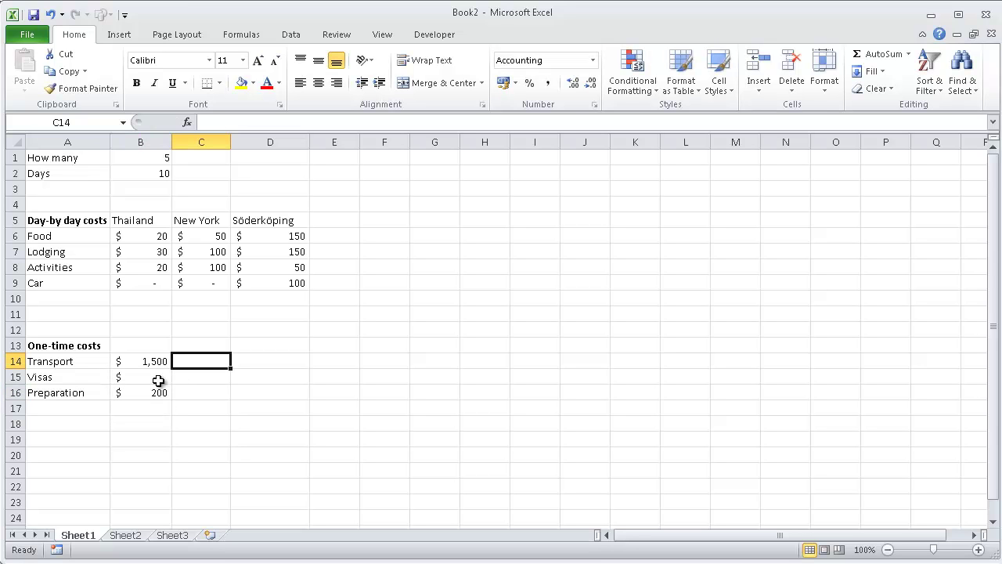
text(1000)
key(Return)
text(0)
key(Return)
key(Up)
key(Right)
text(0)
key(Return)
key(Left)
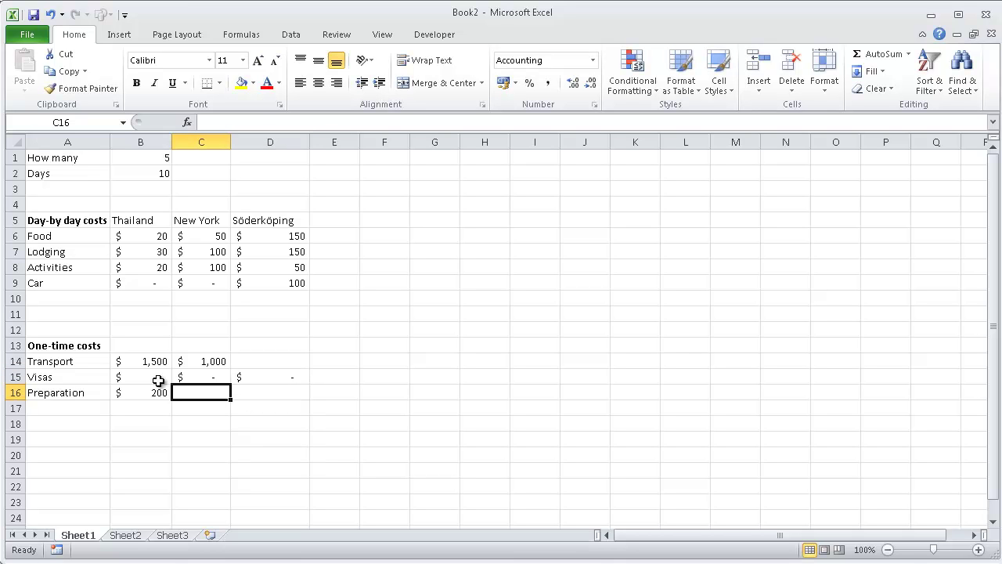
text(100)
key(Return)
Enter 0 for Söderköping's transport, visas and preparation costs
key(Up)
key(Up)
key(Up)
key(Right)
text(0)
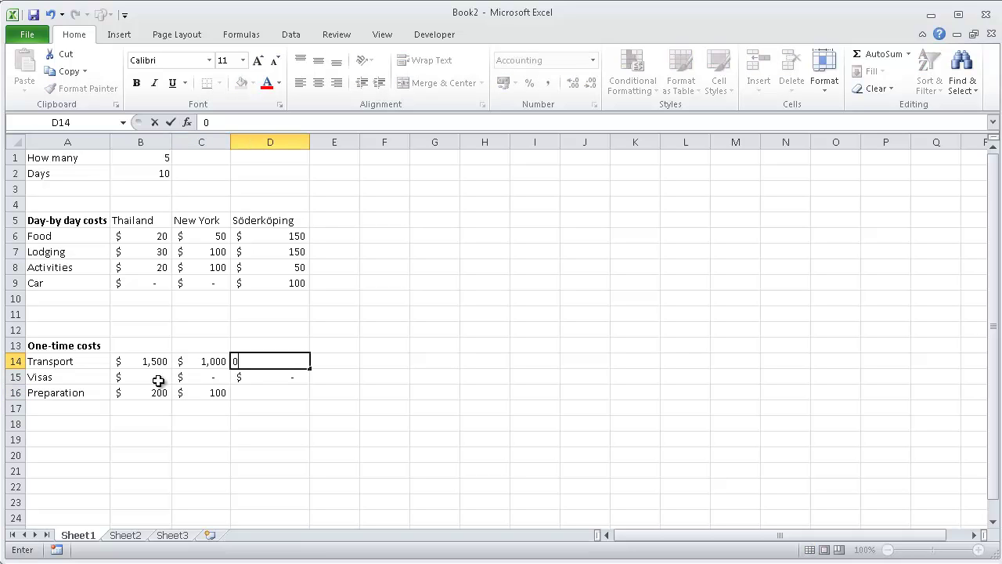
key(Return)
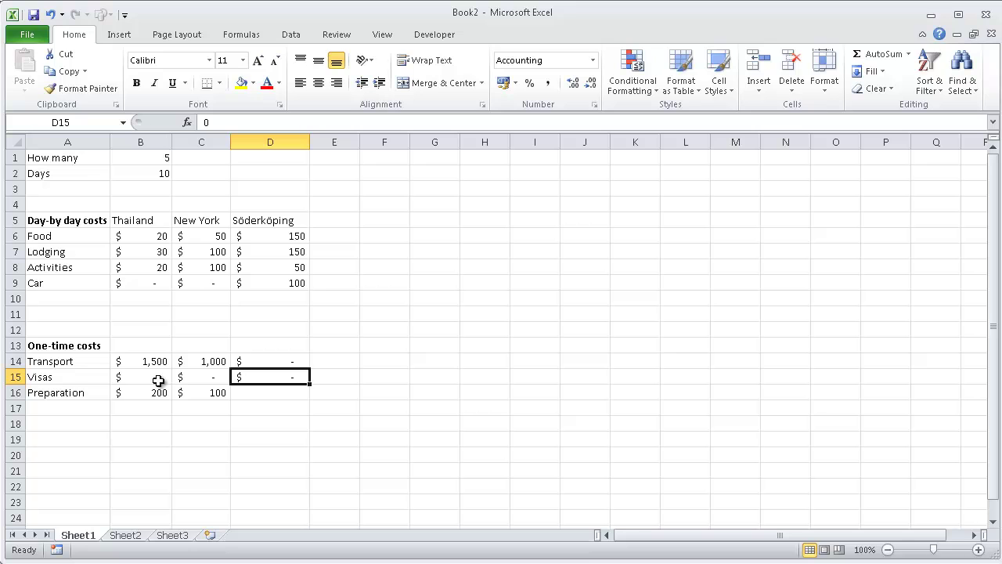
text(0)
key(Return)
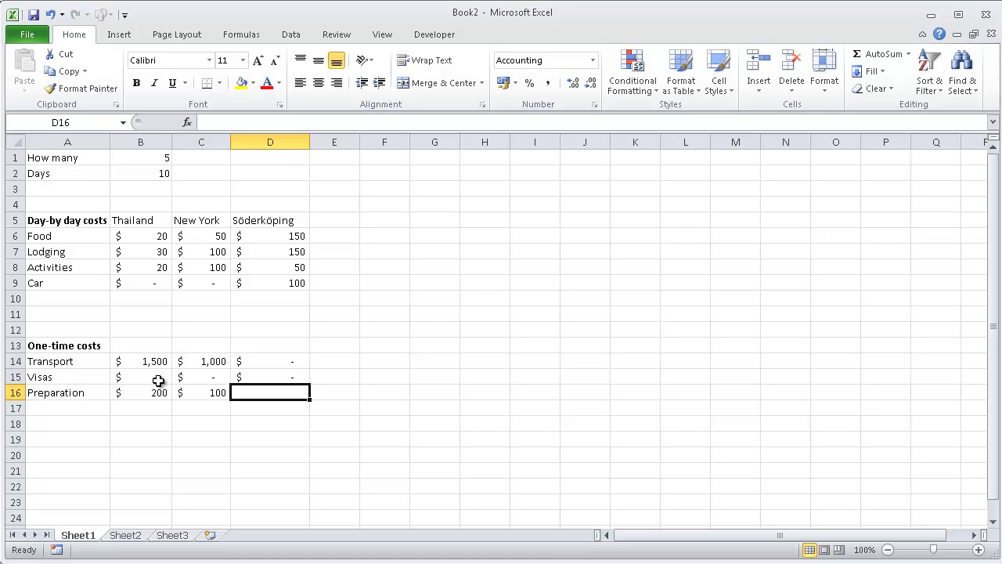
text(0)
key(Return)
key(Up)
key(Up)
key(Up)
key(Up)
key(Up)
key(Up)
key(Up)
key(Left)
key(Left)
key(Down)
key(Down)
key(Down)
key(Down)
key(Down)
key(Down)
key(Down)
key(Down)
key(Down)
key(Left)
key(Up)
key(Up)
key(Up)
key(Up)
key(Up)
key(Up)
key(Up)
key(Up)
key(Up)
key(Up)
key(Down)
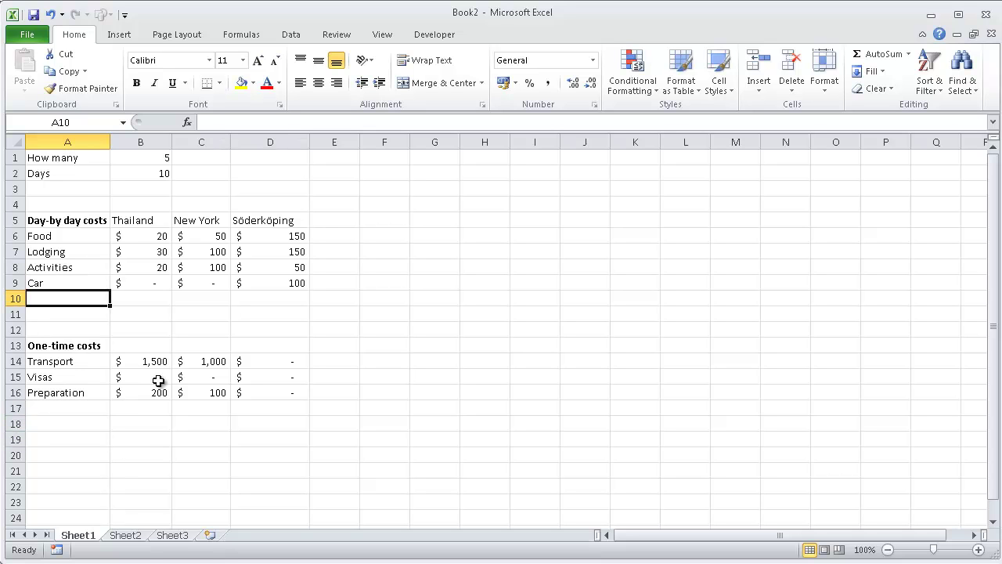
Format the day-by-day costs block A5:D9 as a light blue striped table with headers
click(159, 256)
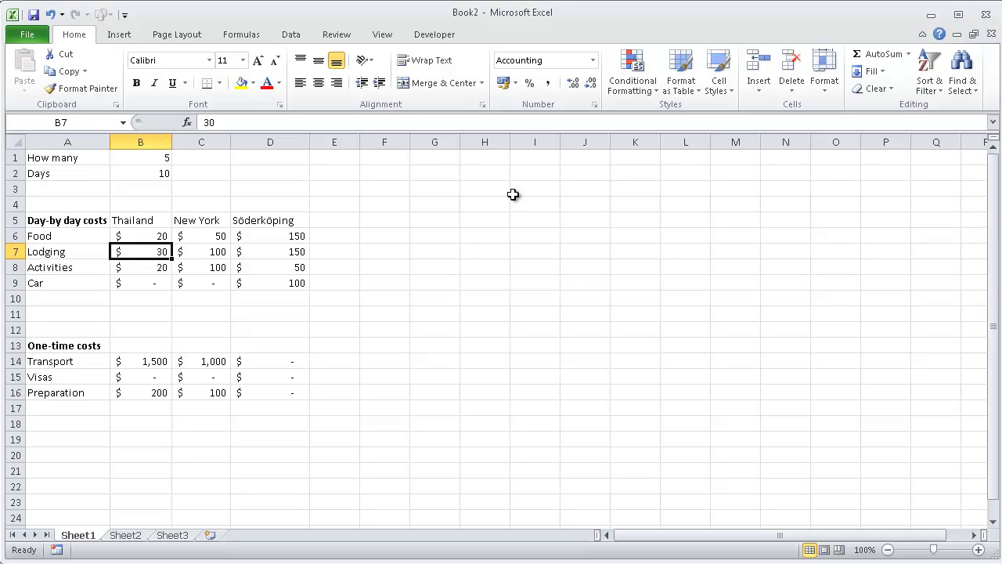
click(686, 71)
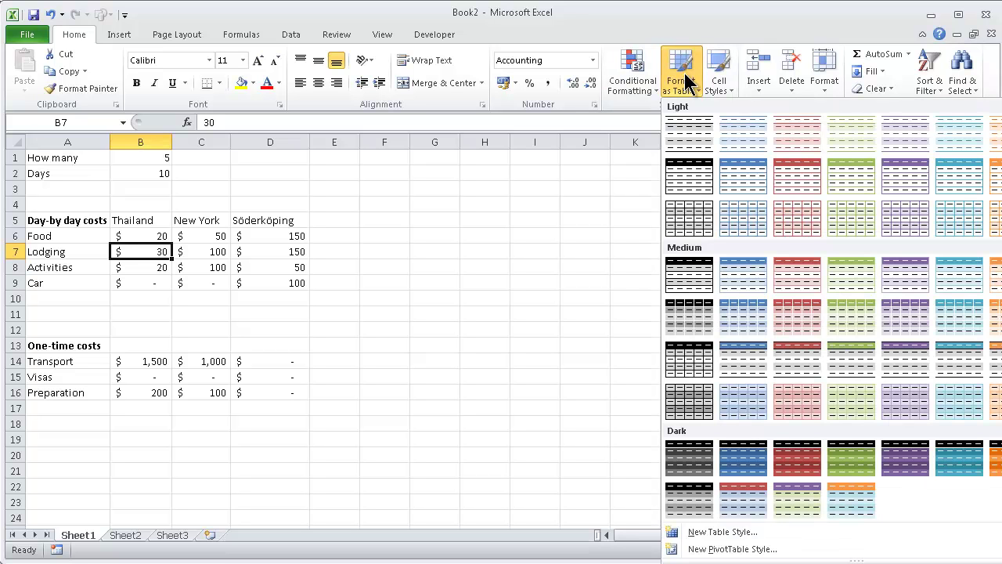
click(740, 182)
click(462, 489)
Add a Total Row to Table1 and set the New York and Thailand totals to Sum
click(211, 264)
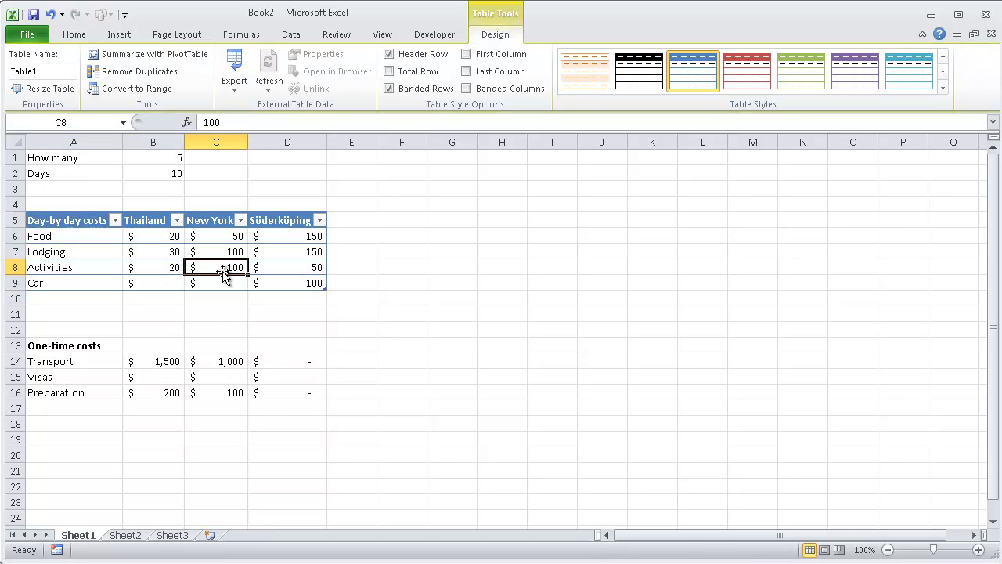
click(390, 71)
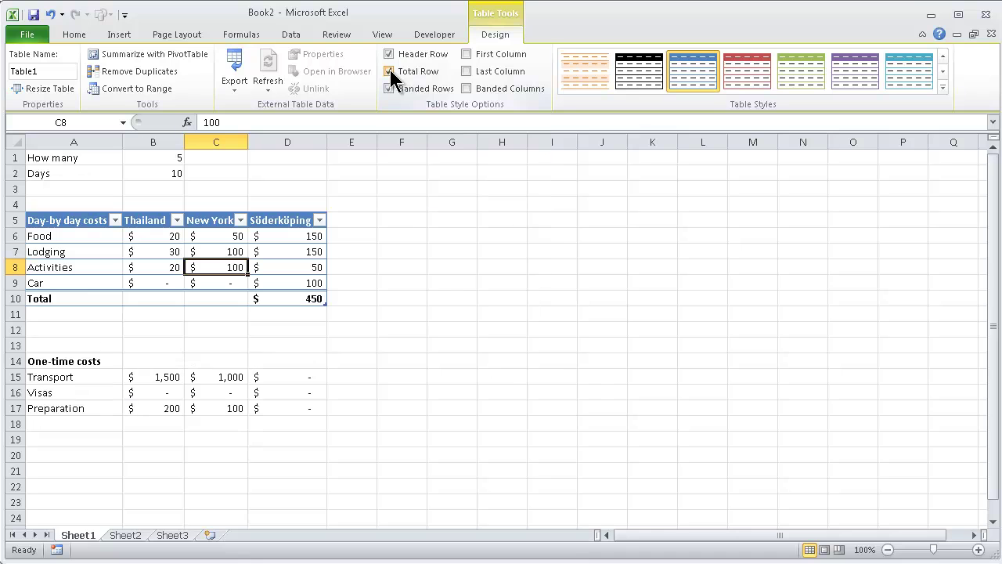
click(223, 299)
click(255, 299)
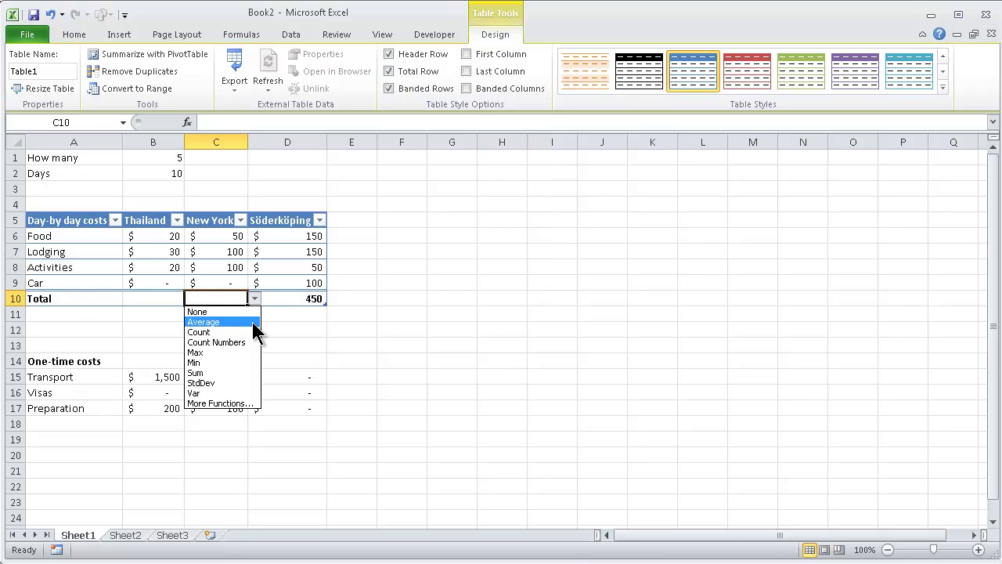
click(217, 374)
click(162, 298)
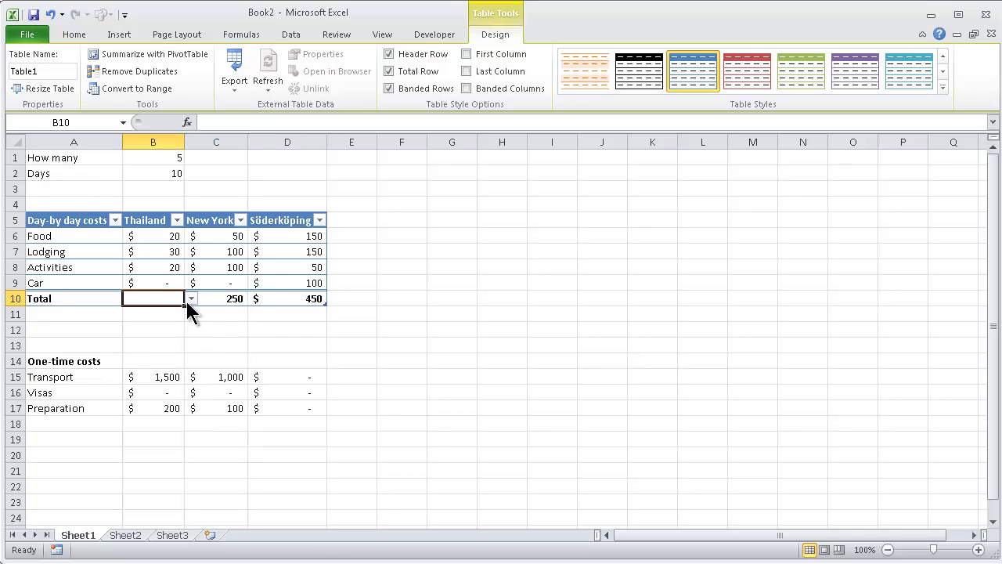
click(191, 299)
click(157, 373)
Rename the totals row label from Total to 'Day by day total'
double_click(72, 298)
double_click(32, 298)
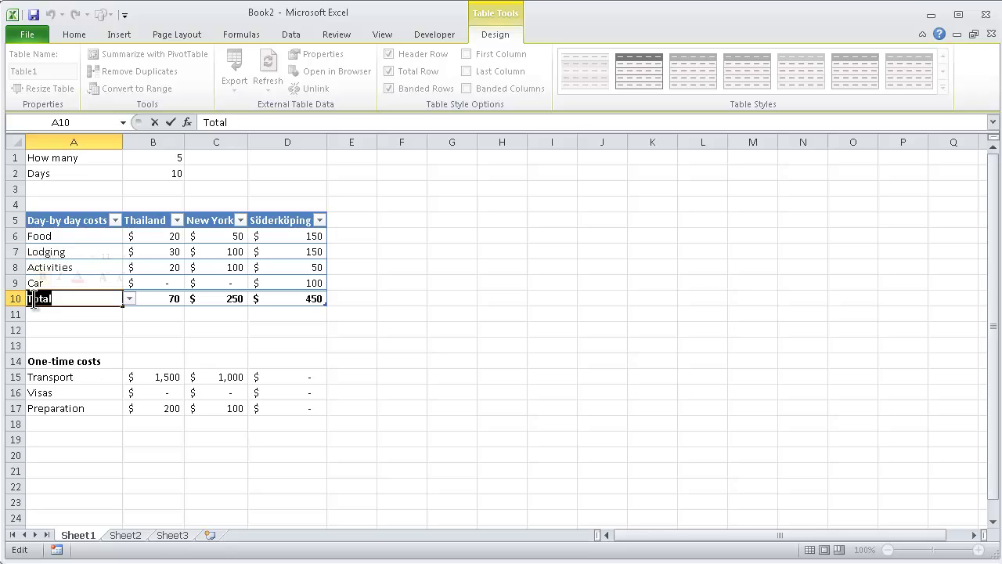
text(Day)
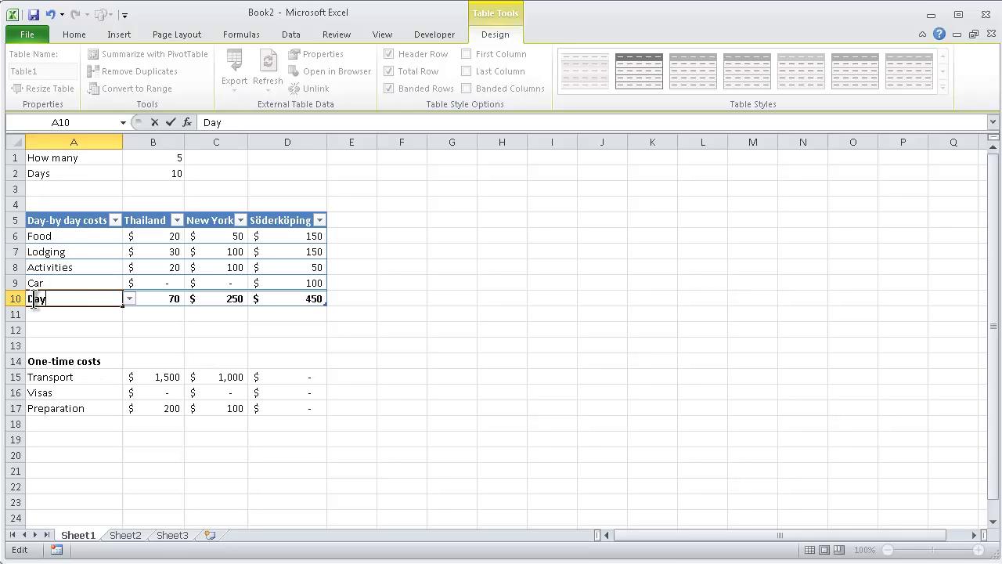
text( by day total)
key(Return)
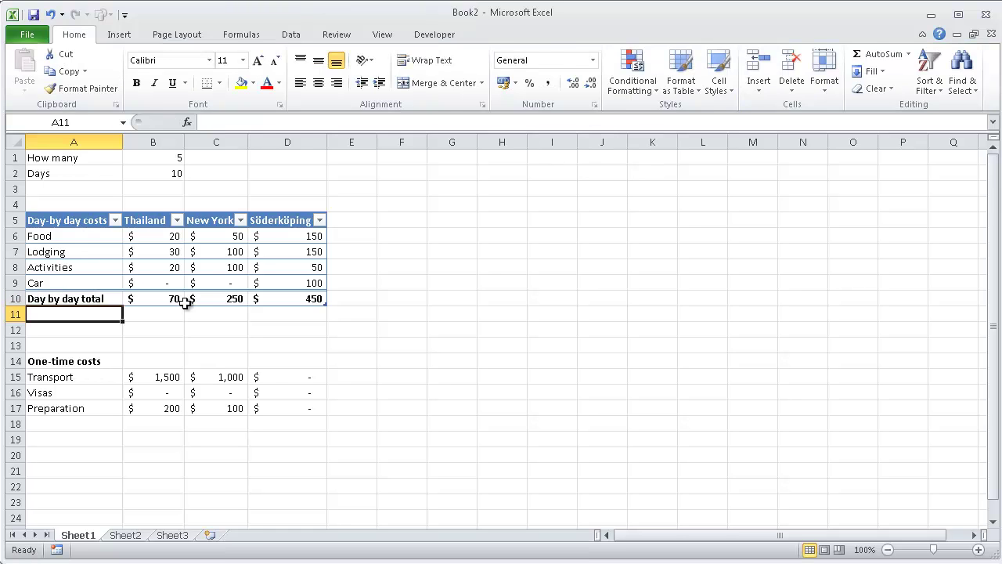
click(179, 298)
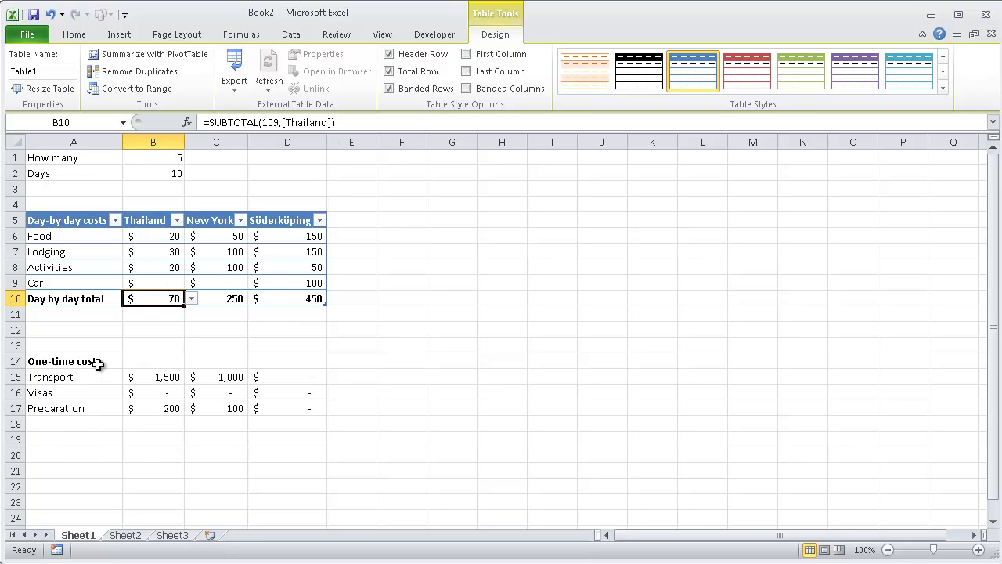
Copy the destination headings B5:D5 into B14 above the one-time costs
drag(70, 364, 271, 405)
drag(145, 220, 293, 220)
key(ctrl+c)
click(145, 363)
key(ctrl+v)
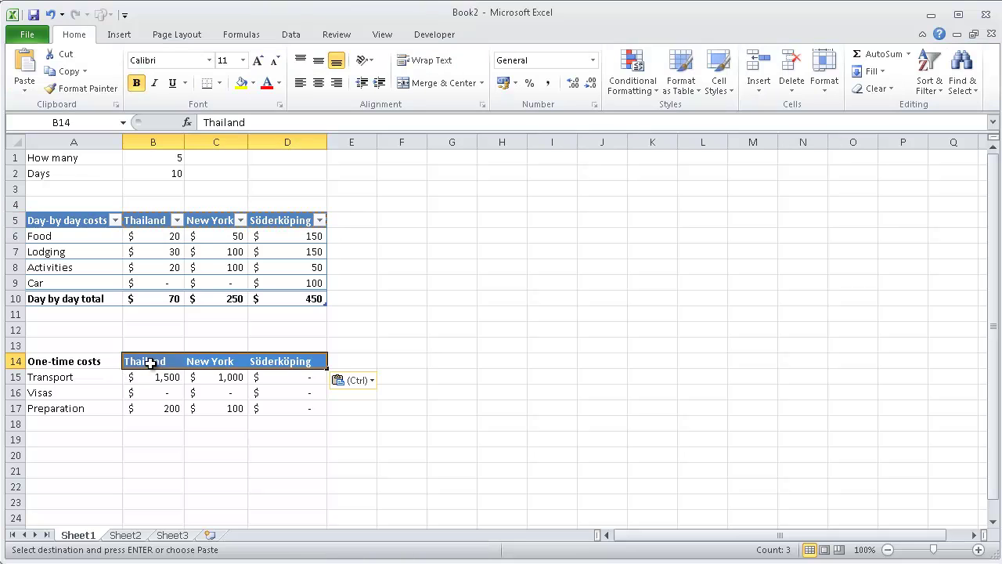
Format the one-time costs block A14:D17 as a light red table with headers
drag(68, 362, 303, 420)
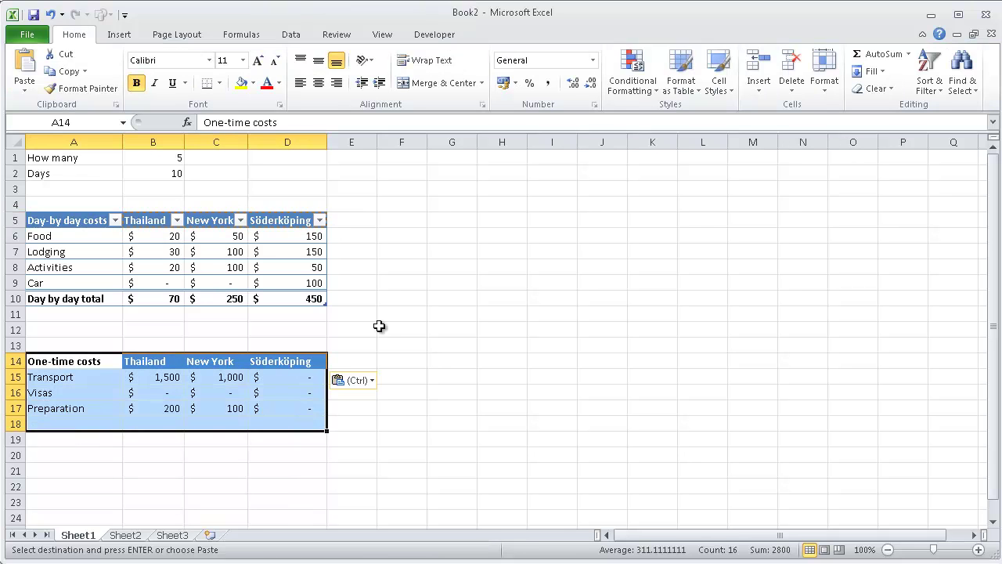
click(279, 408)
drag(91, 361, 277, 412)
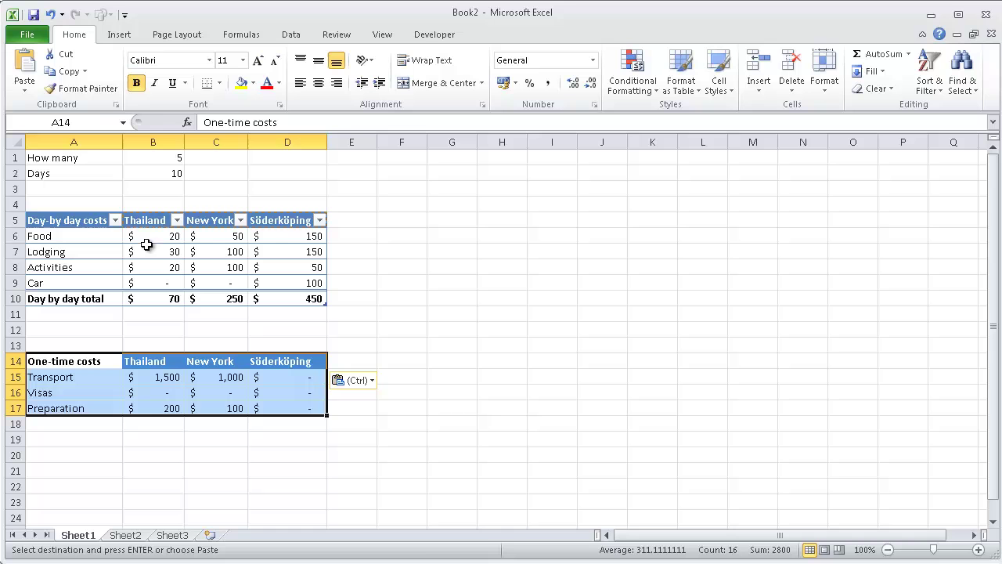
click(681, 80)
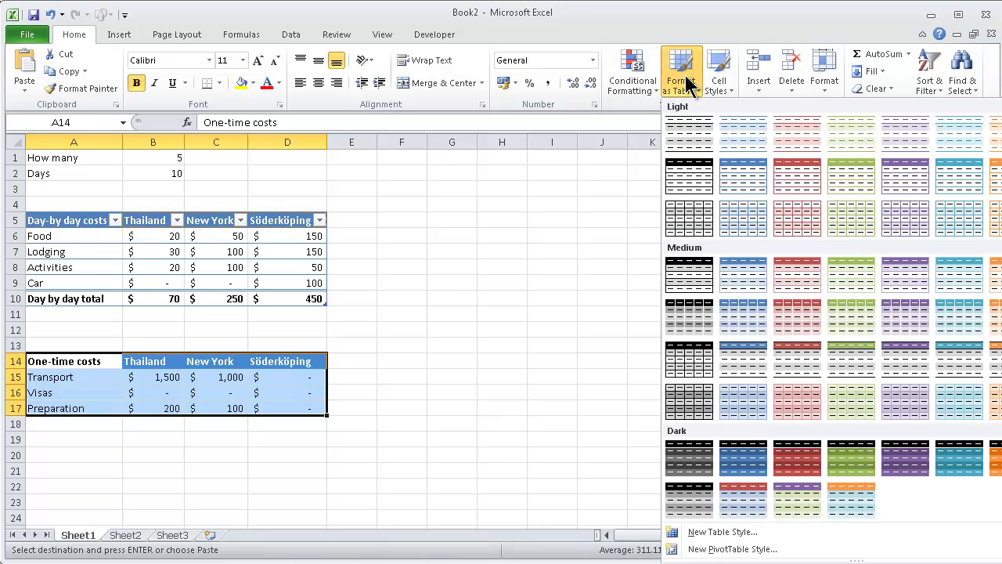
click(788, 183)
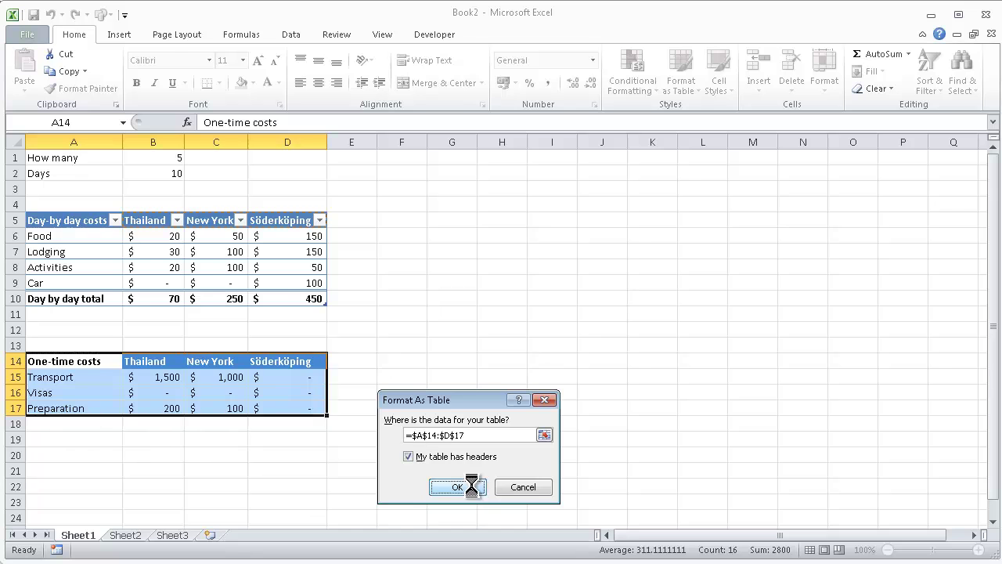
click(466, 484)
click(435, 438)
click(264, 391)
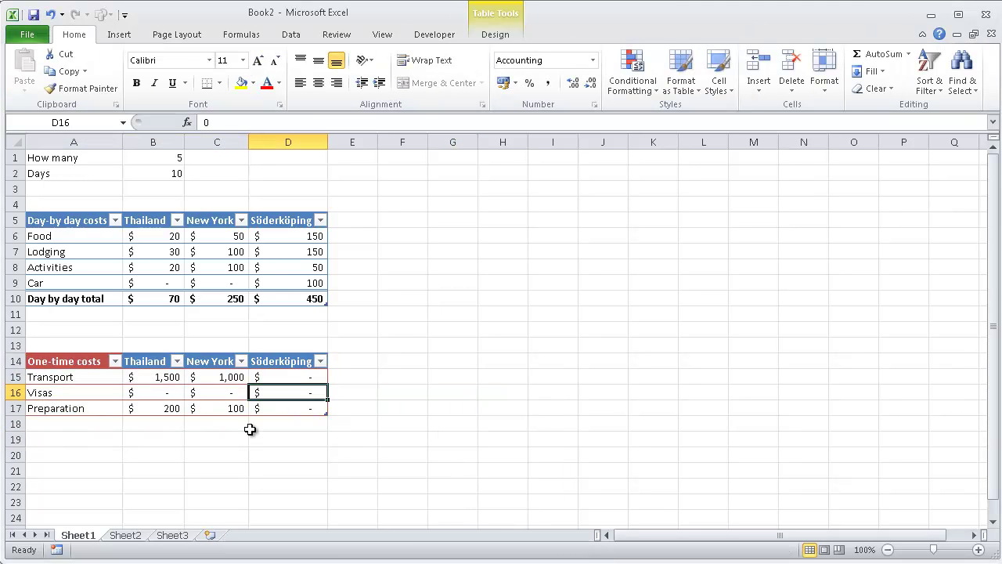
Turn on the Total Row for the one-time costs table
click(494, 36)
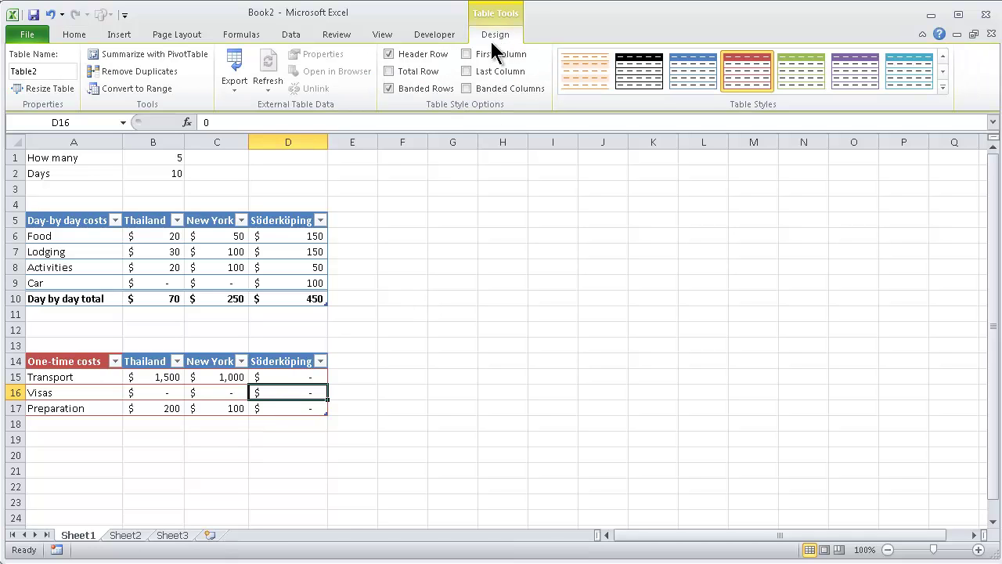
click(389, 71)
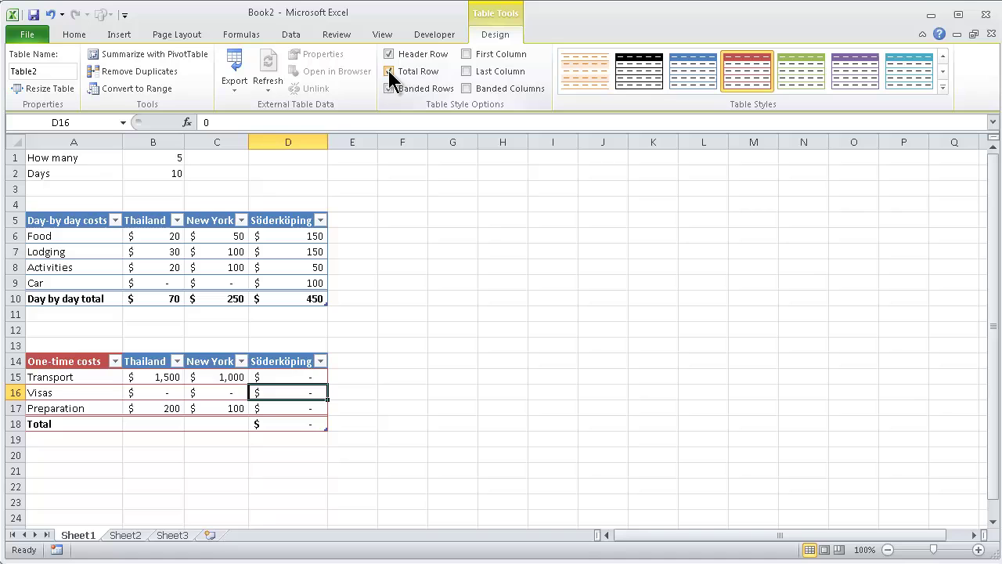
click(310, 427)
click(334, 424)
click(334, 424)
Set the C18 and B18 totals to Sum for New York and Thailand
click(217, 423)
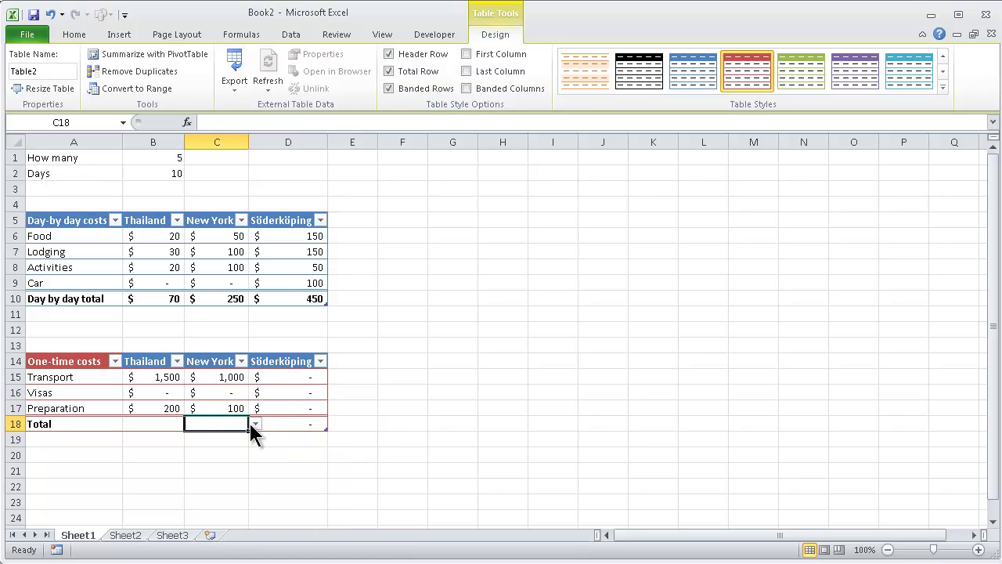
click(253, 424)
click(216, 497)
click(160, 422)
click(190, 424)
click(145, 499)
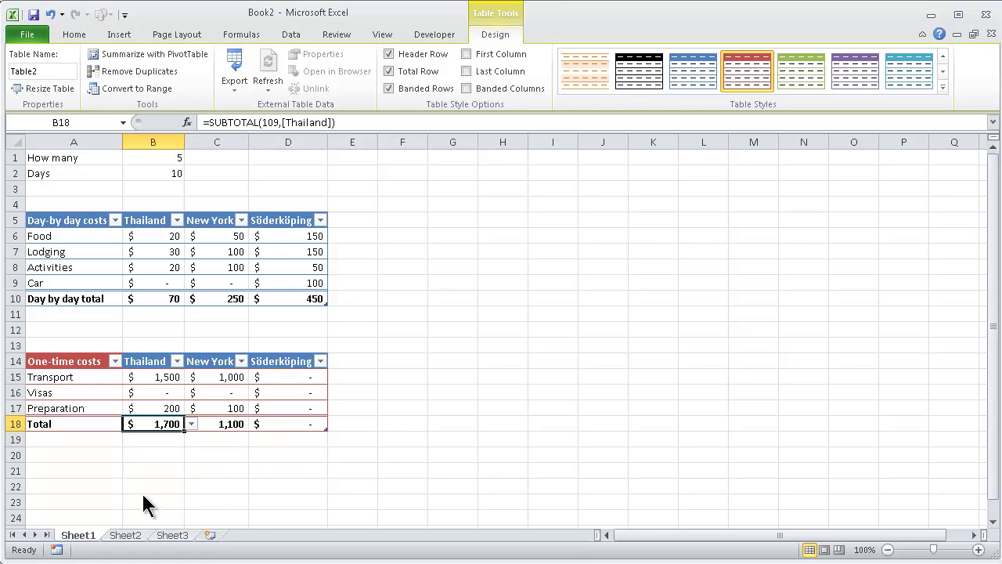
click(141, 455)
click(71, 453)
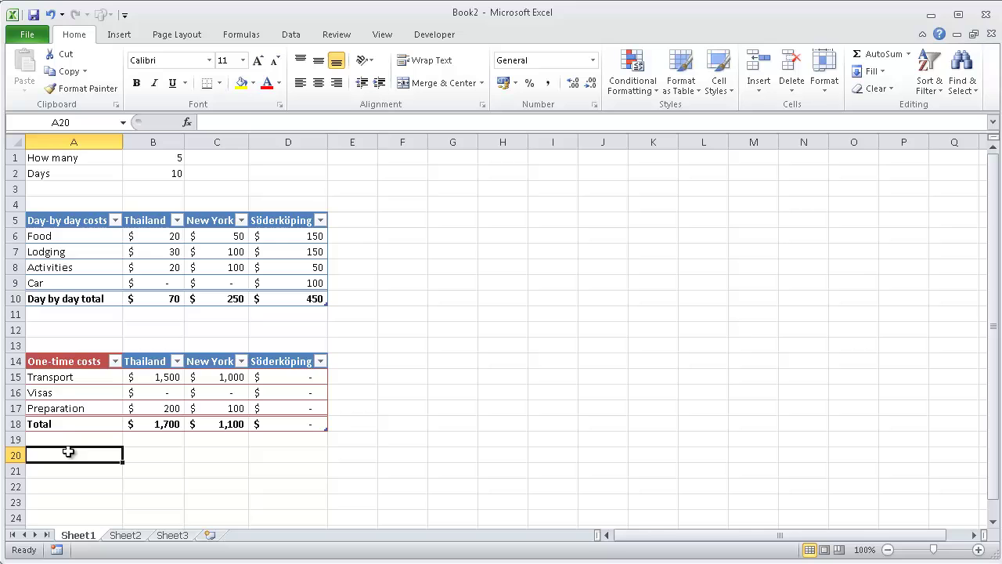
Label cell A20 'Total trip cost'
click(97, 485)
click(83, 455)
text(Total trip cost)
key(Tab)
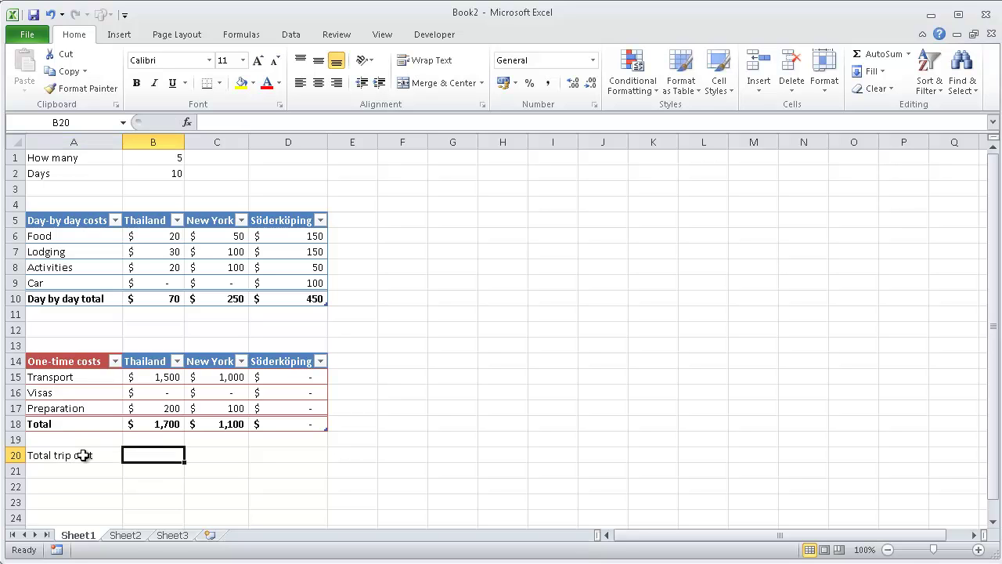
In B20, multiply Thailand's day-by-day total by How_many and Days
text(=)
key(Up)
key(Up)
key(Up)
key(Up)
key(Up)
key(Up)
key(Up)
key(Up)
key(Up)
key(Up)
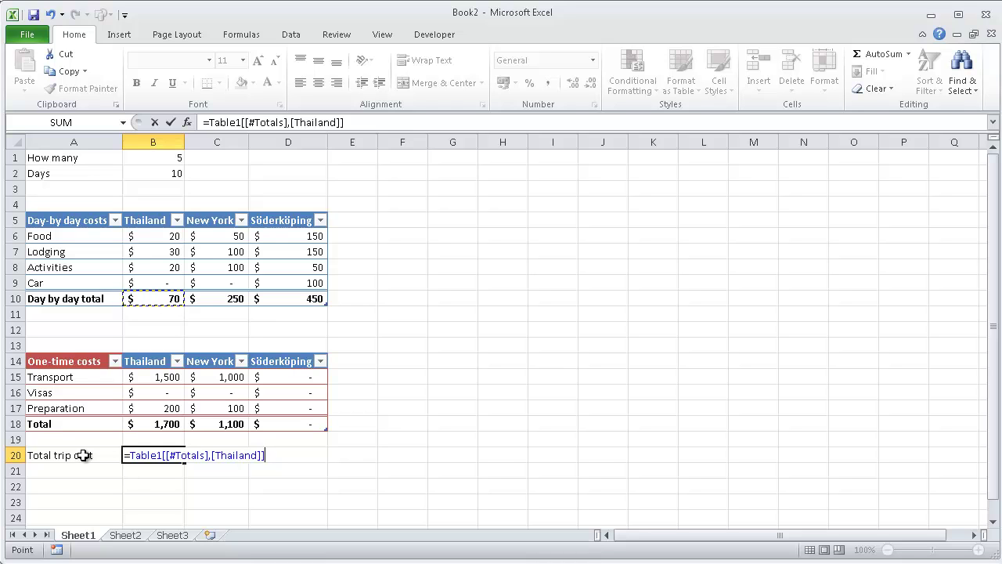
text(*)
click(149, 157)
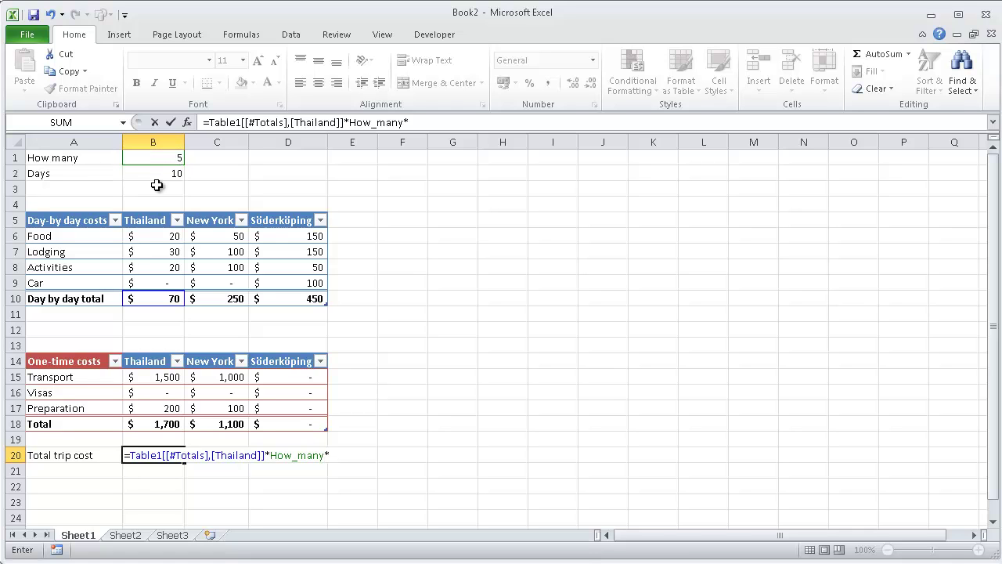
text(*)
click(150, 173)
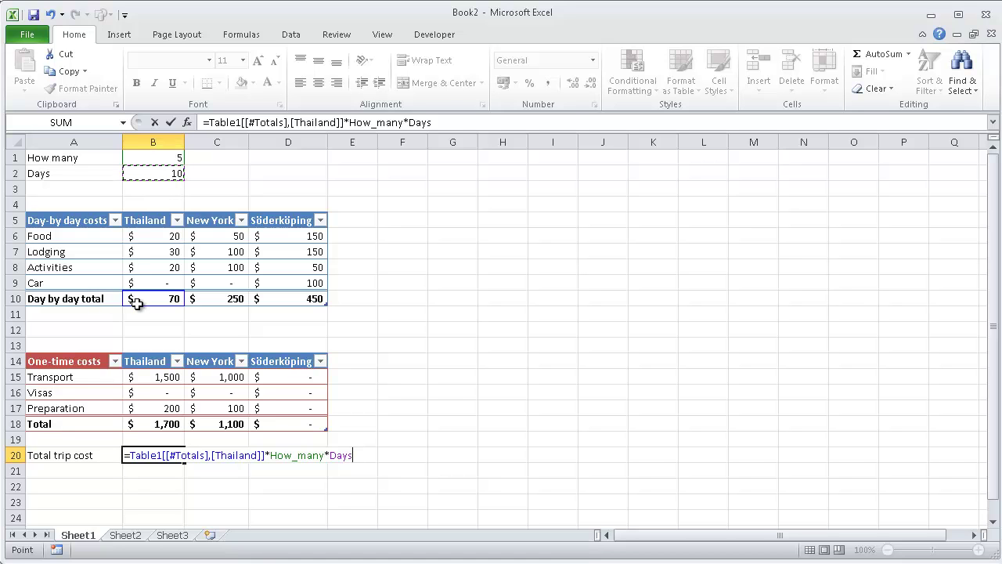
key(Return)
Apply US dollar Accounting format to B20
key(Up)
click(157, 424)
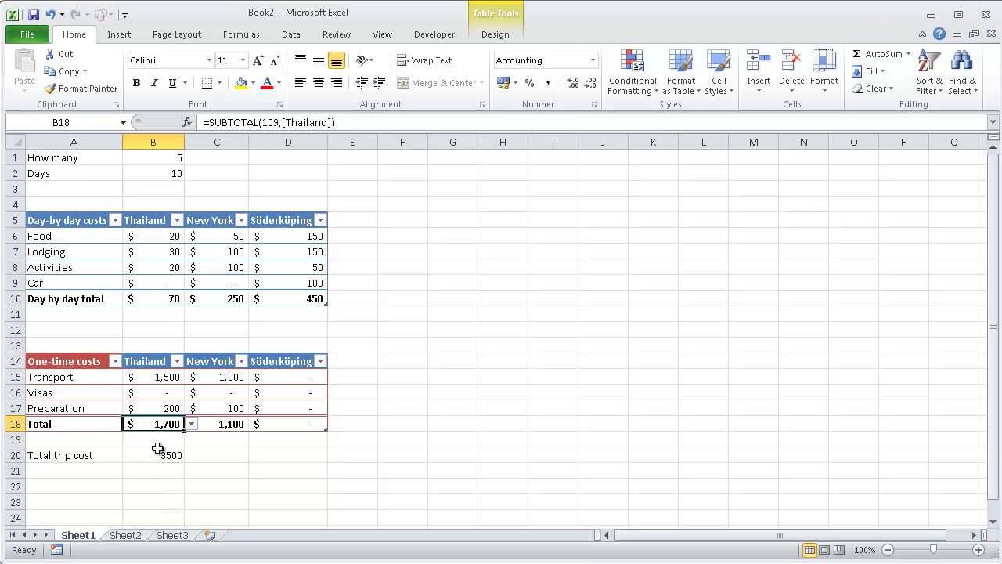
click(162, 454)
click(503, 82)
click(515, 82)
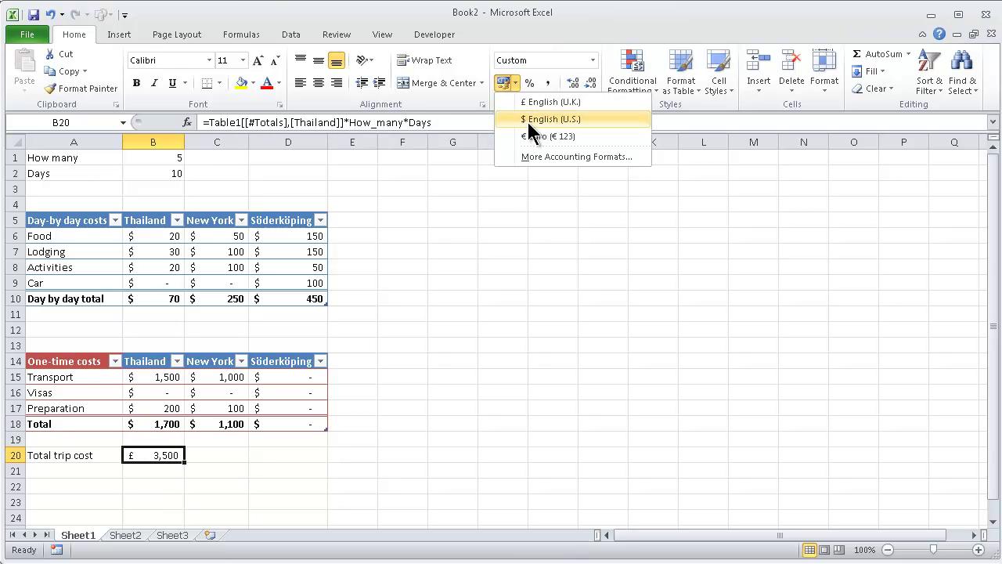
click(530, 123)
Add Thailand's one-time total times How_many to the B20 formula, giving $12,000.00
click(434, 122)
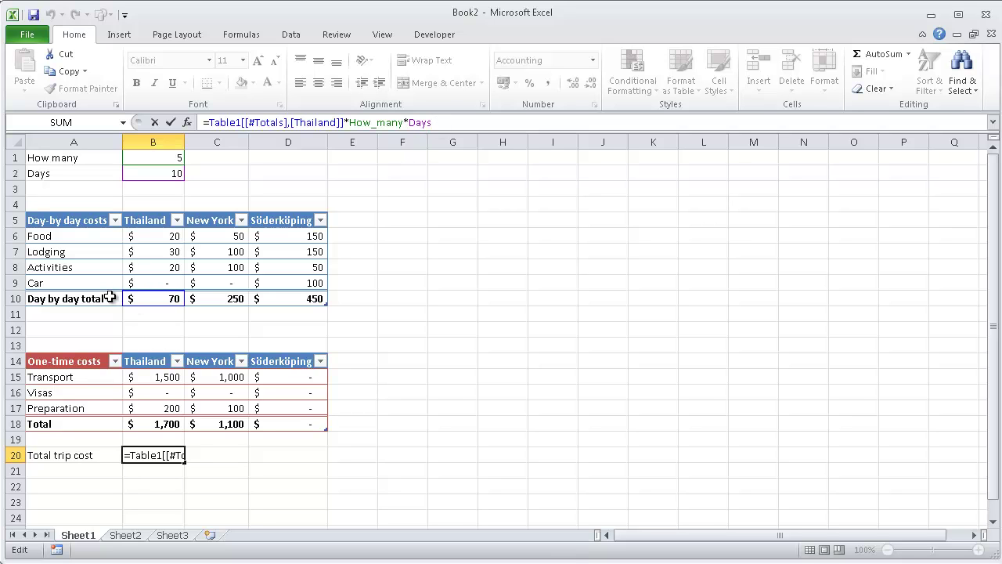
text(+)
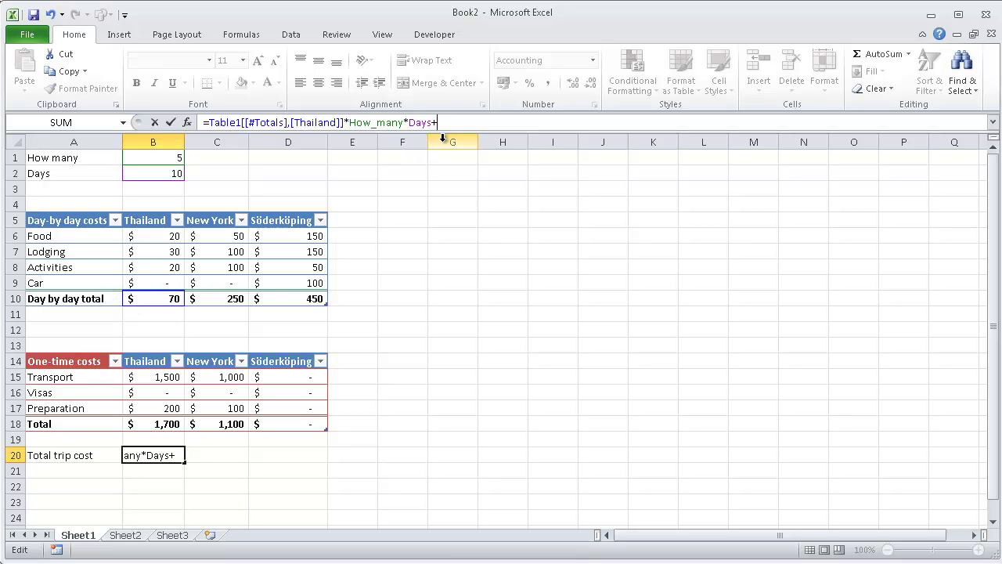
click(156, 424)
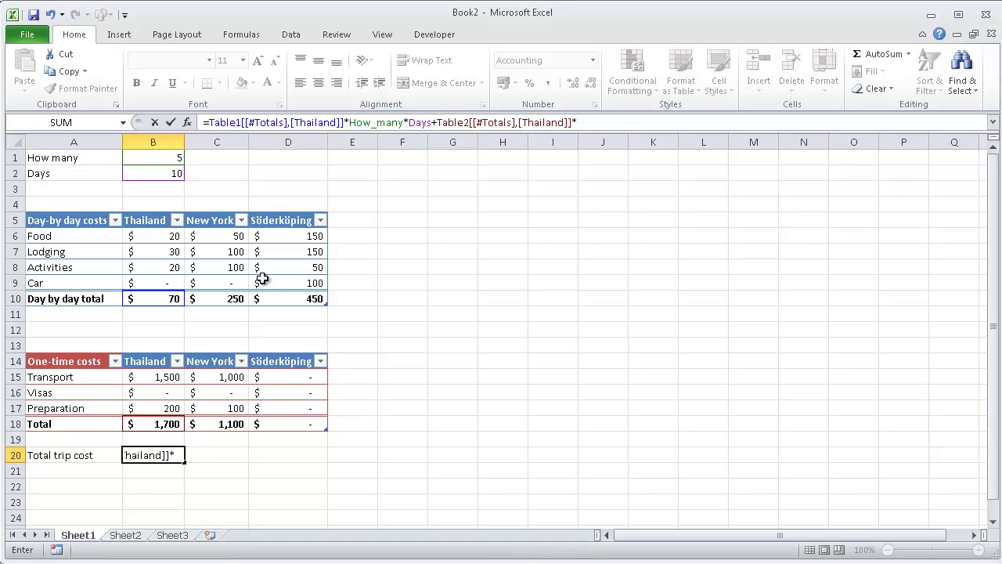
click(161, 161)
key(Return)
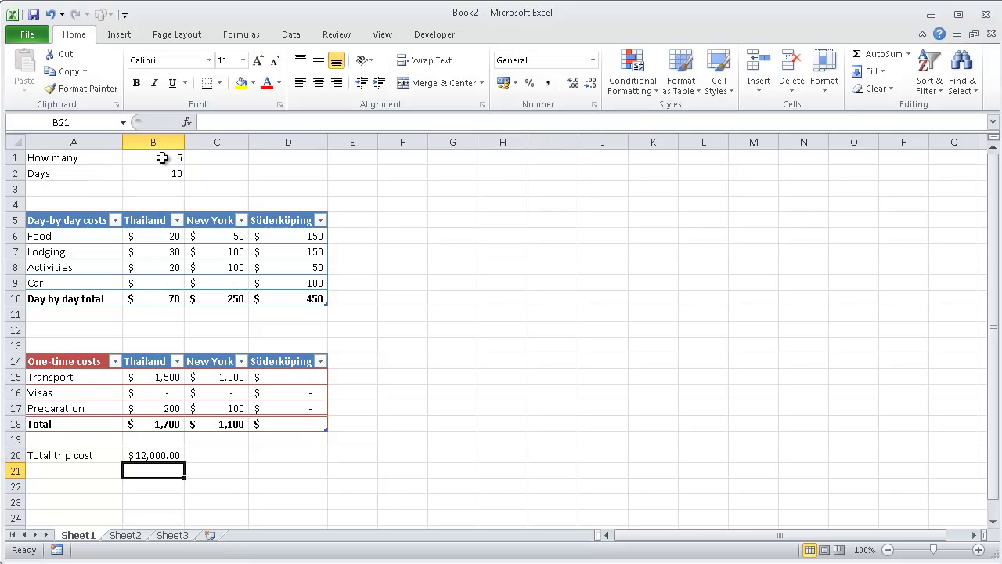
Fill B20's formula to D20 ($18,000.00, $22,500.00) and move the row down to row 21
click(154, 453)
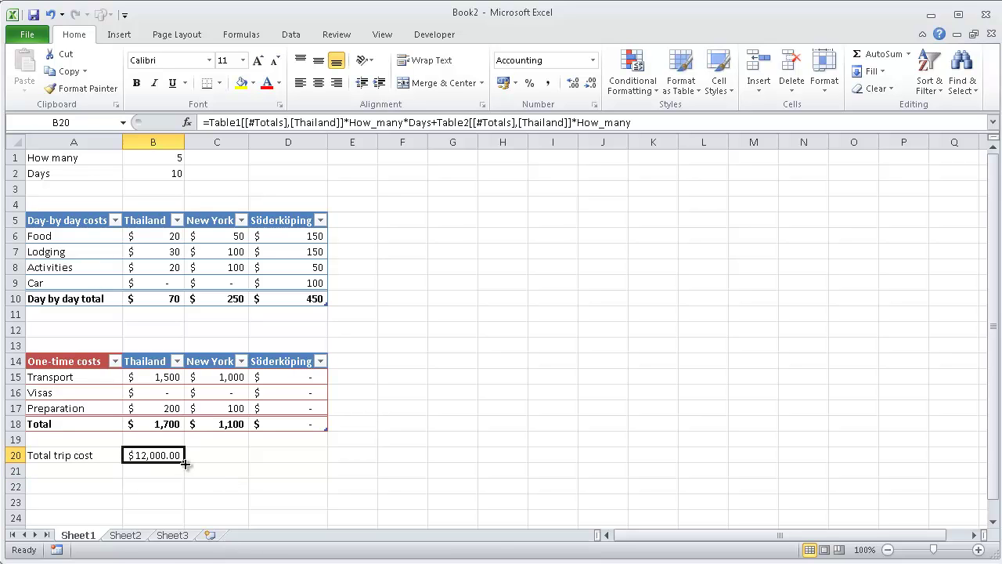
drag(184, 463, 321, 458)
click(367, 454)
click(270, 456)
click(223, 462)
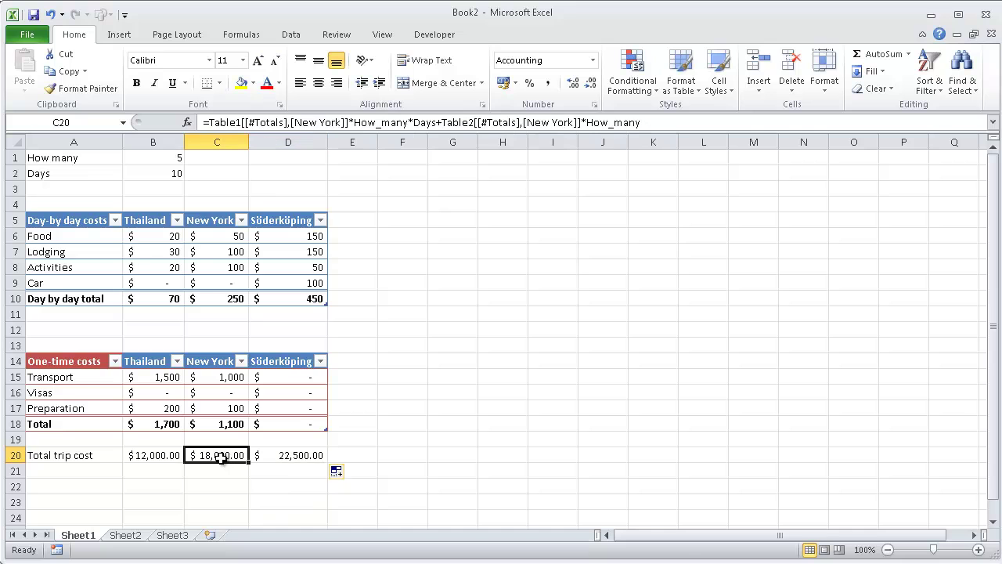
drag(98, 456, 278, 475)
click(179, 456)
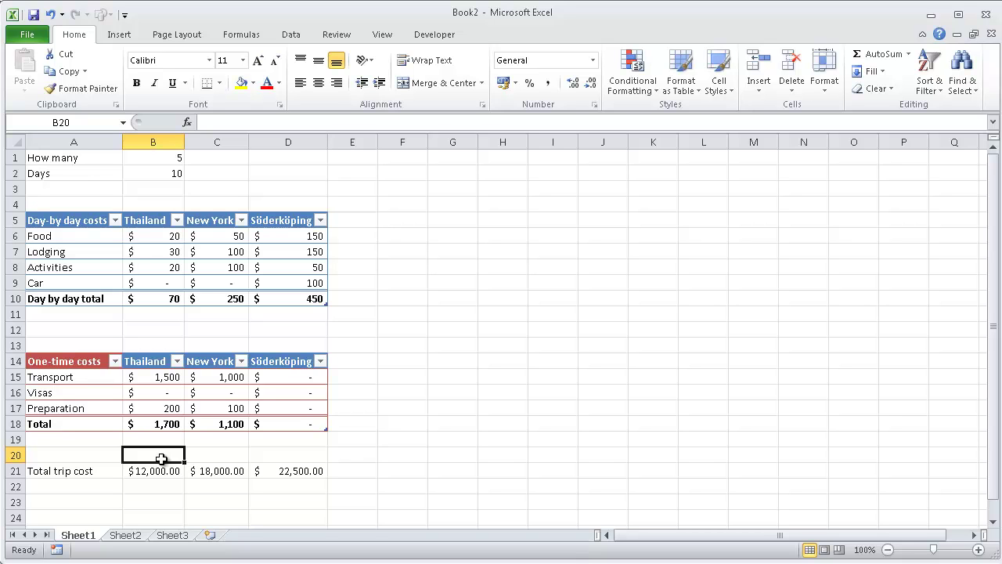
Check the B10, B18 and B21 total formulas, then un-maximize the Book2 window
click(170, 299)
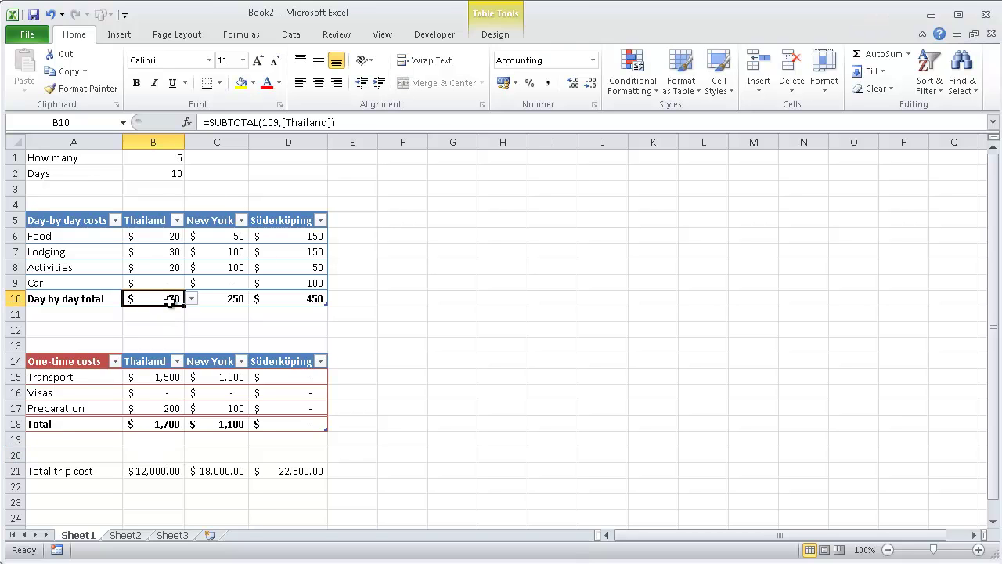
click(169, 425)
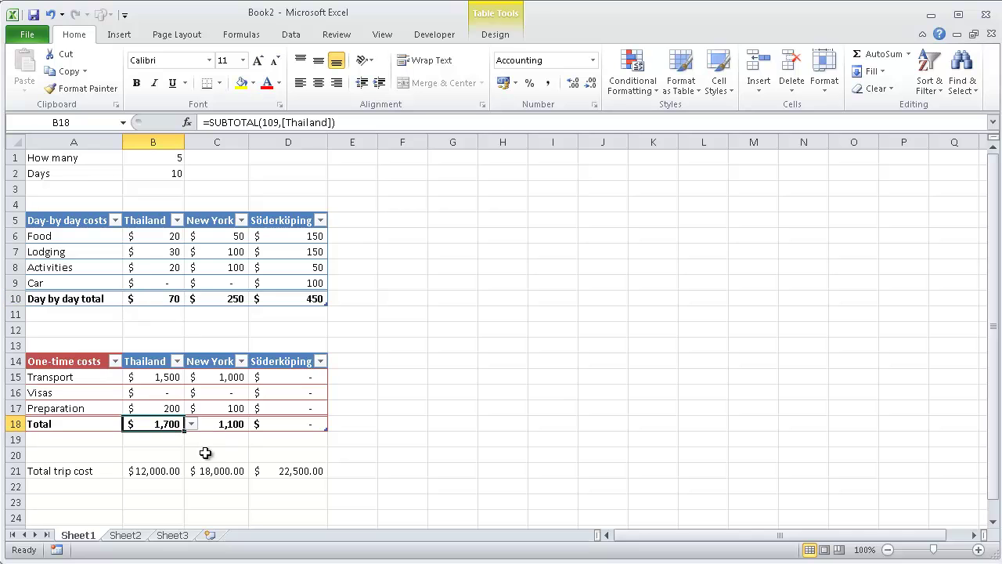
click(173, 473)
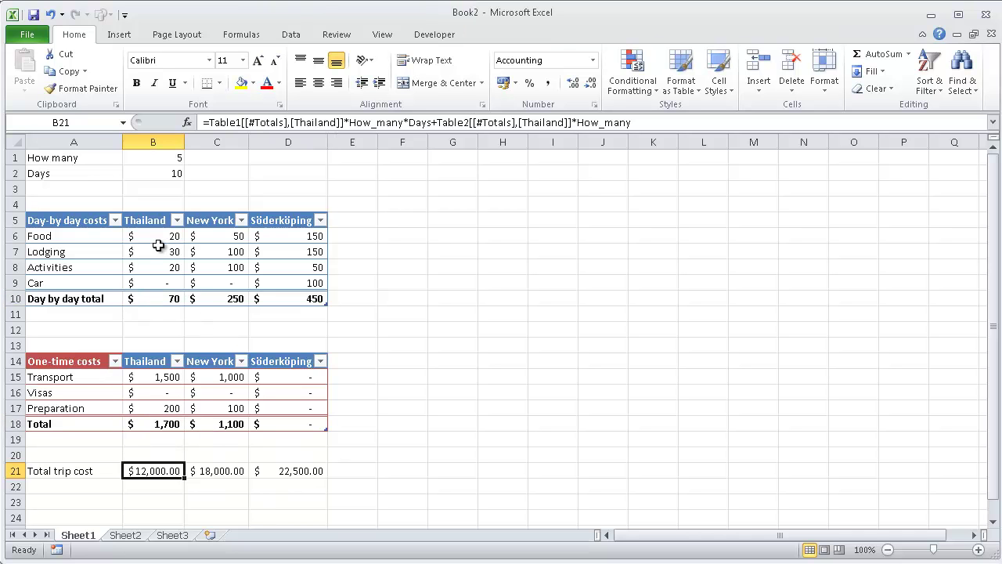
right_click(89, 540)
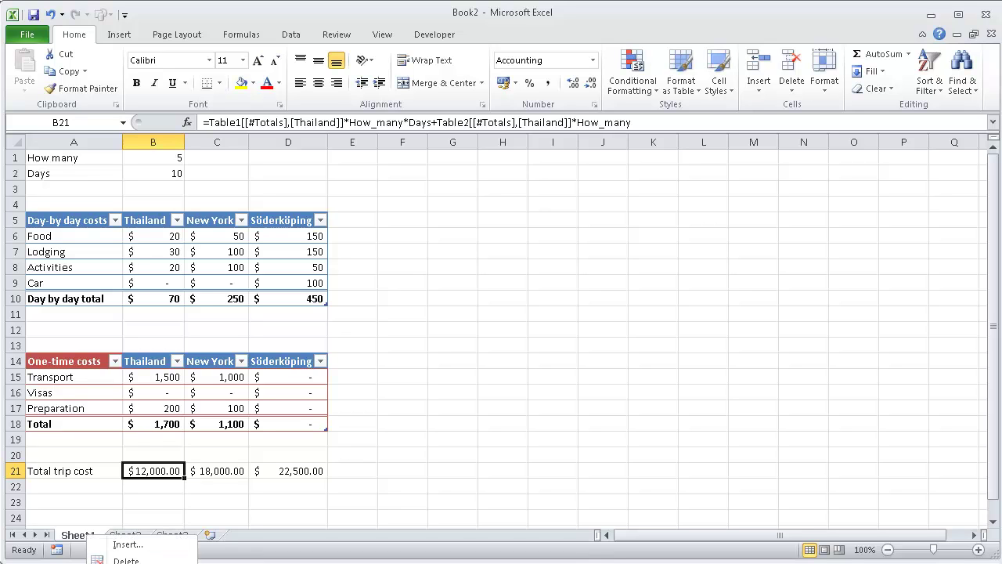
key(Escape)
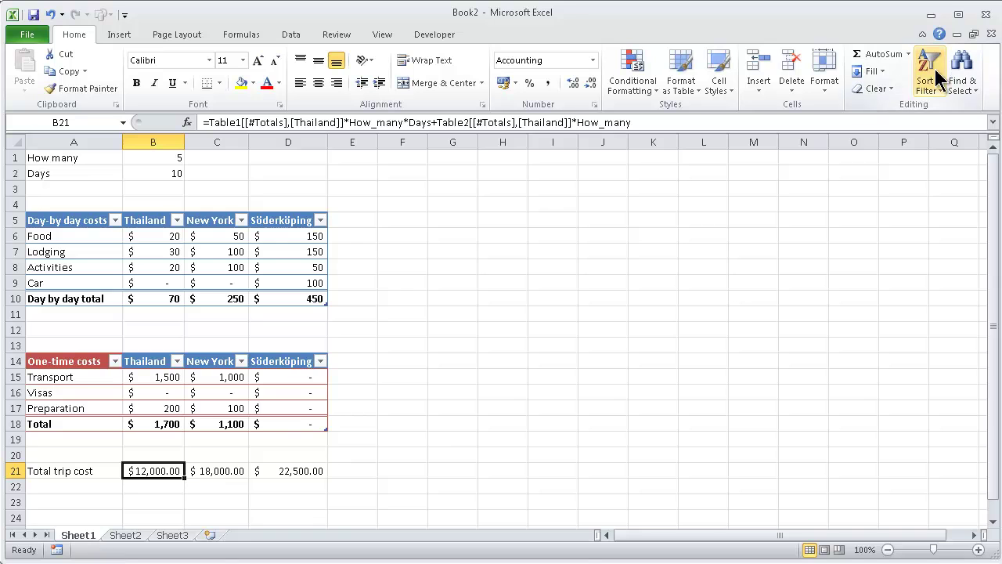
click(975, 35)
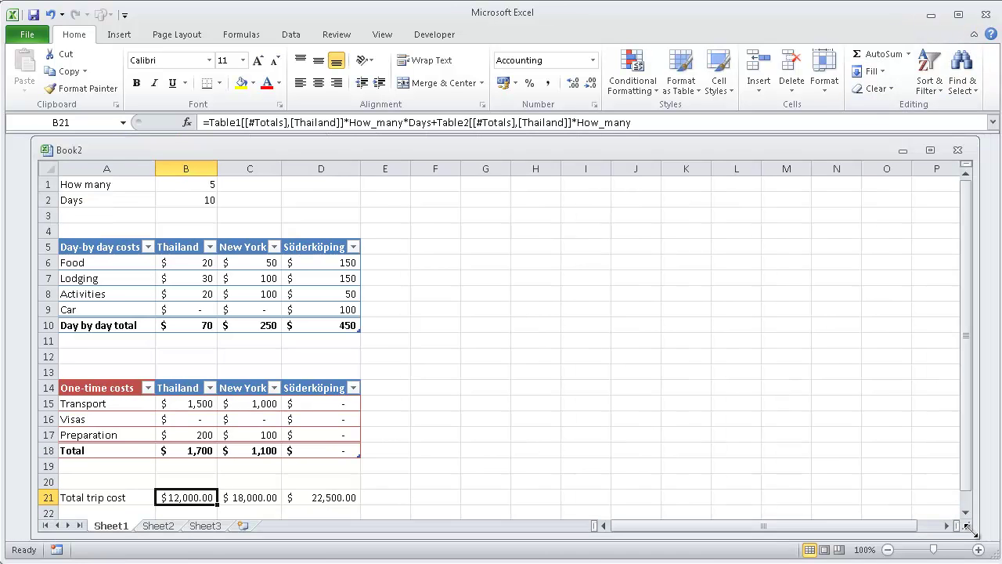
drag(975, 532, 837, 400)
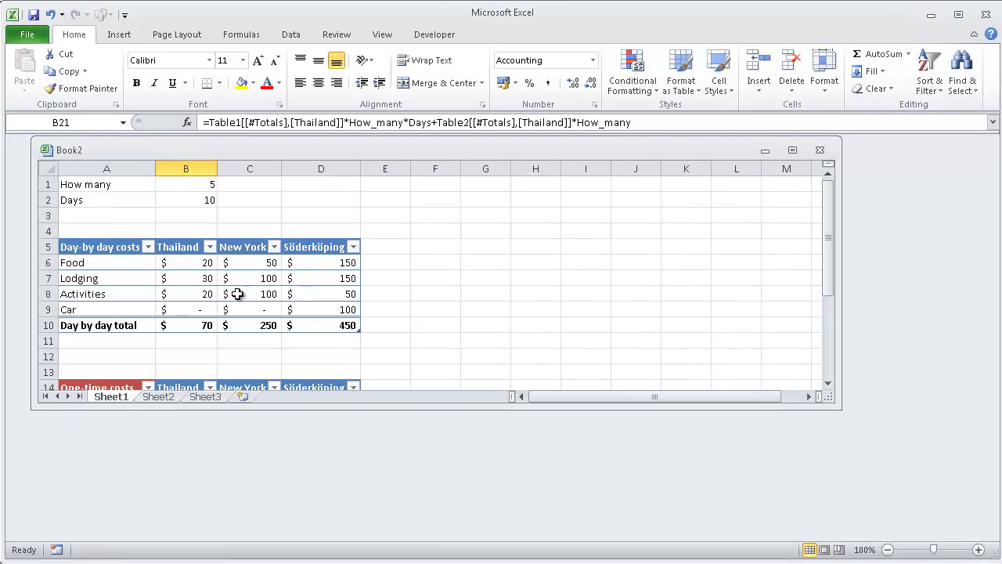
right_click(126, 395)
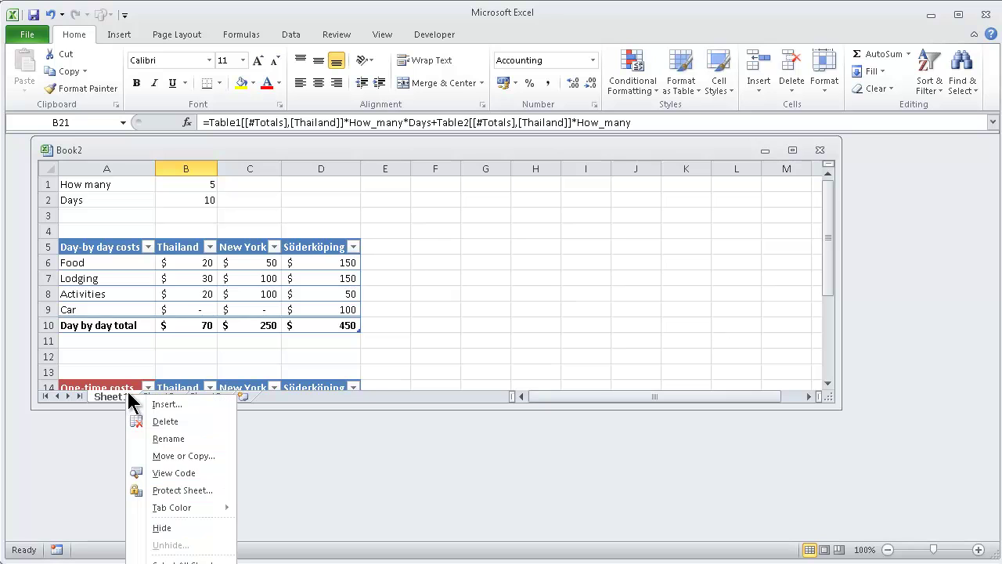
click(179, 495)
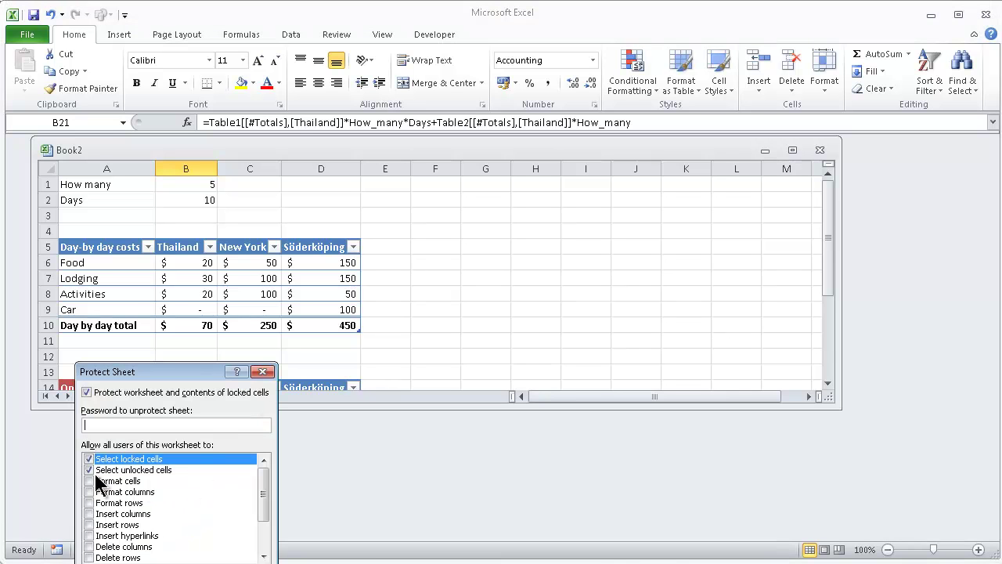
key(Return)
click(181, 281)
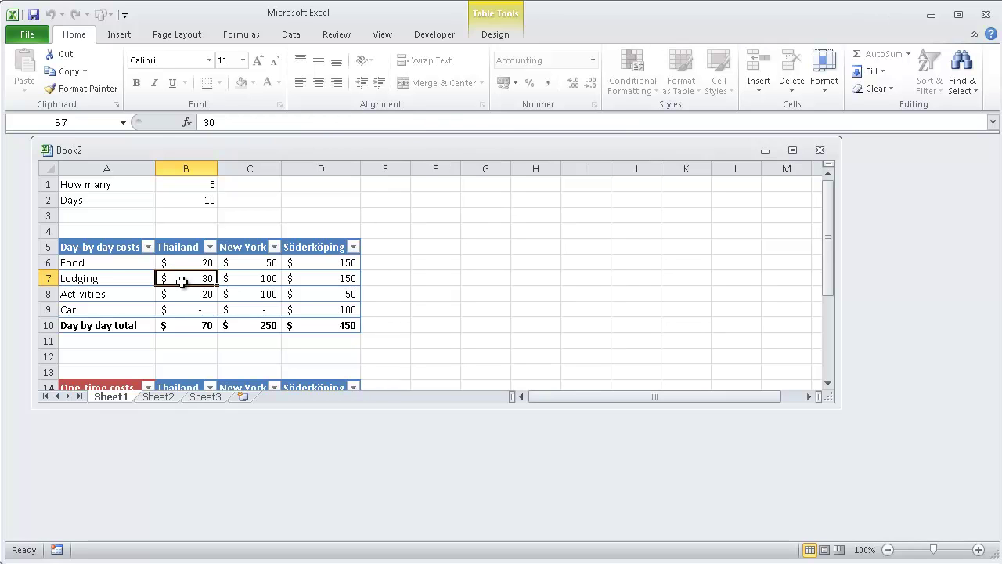
double_click(181, 281)
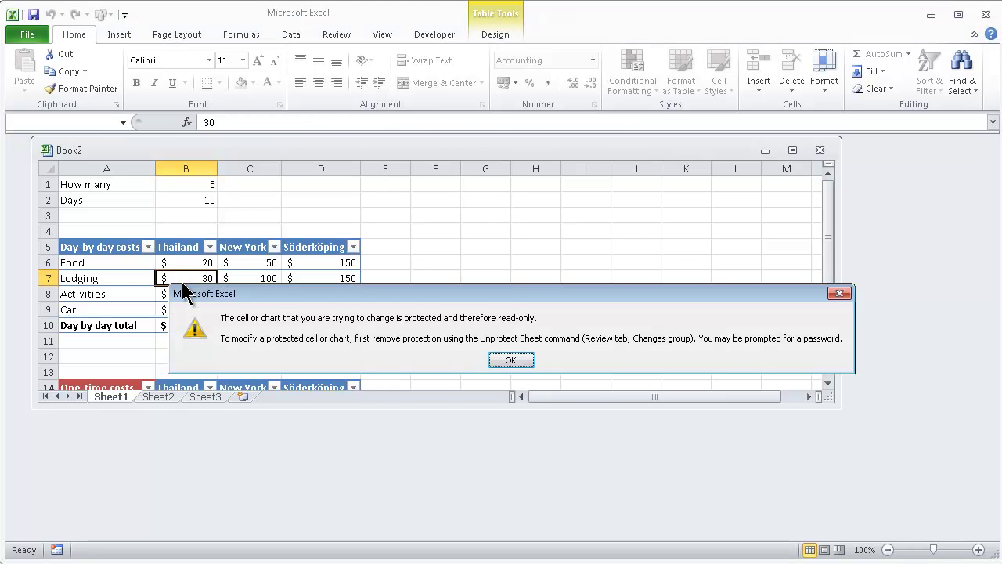
key(Return)
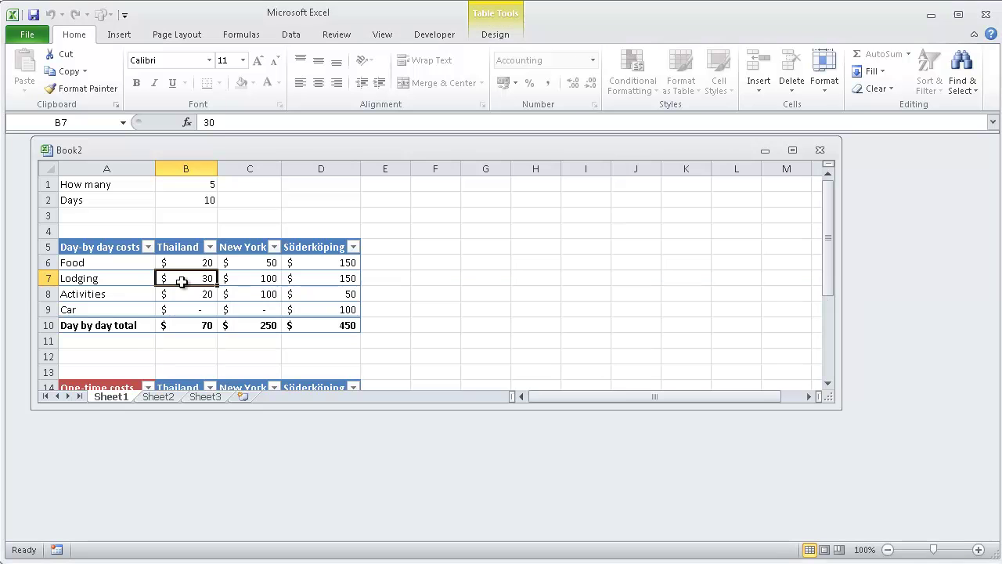
click(793, 151)
click(477, 271)
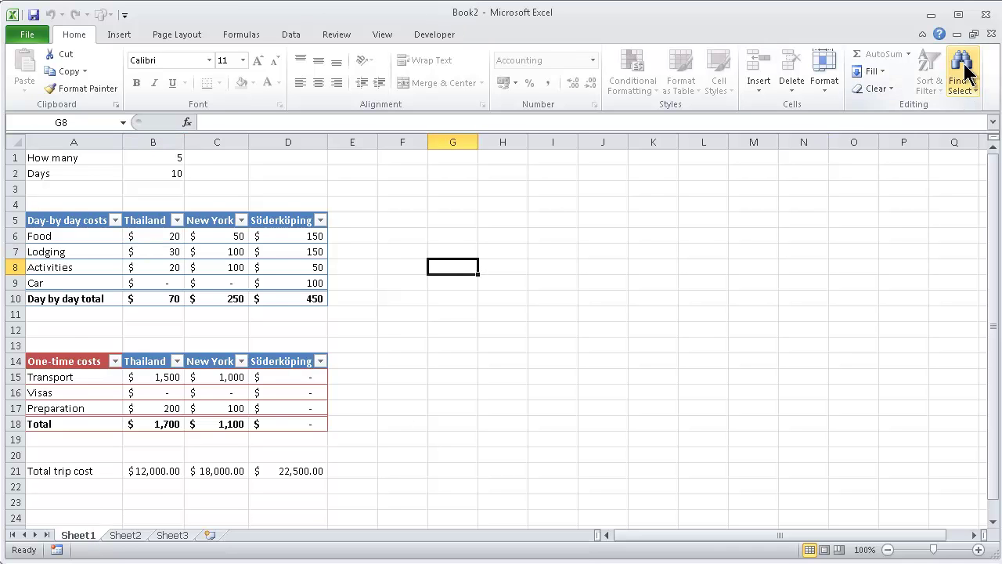
Unprotect Sheet1 from its tab menu
click(973, 33)
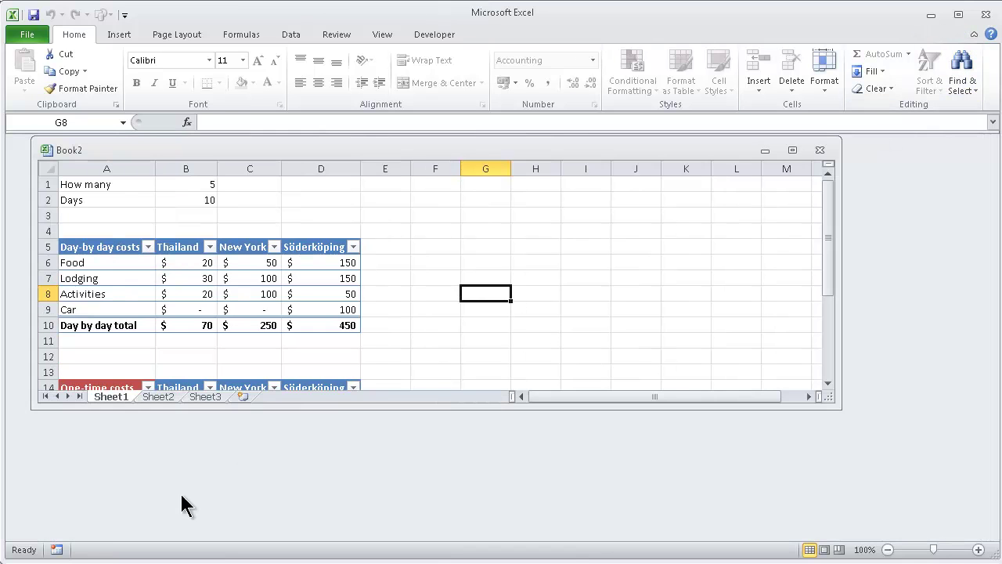
right_click(127, 396)
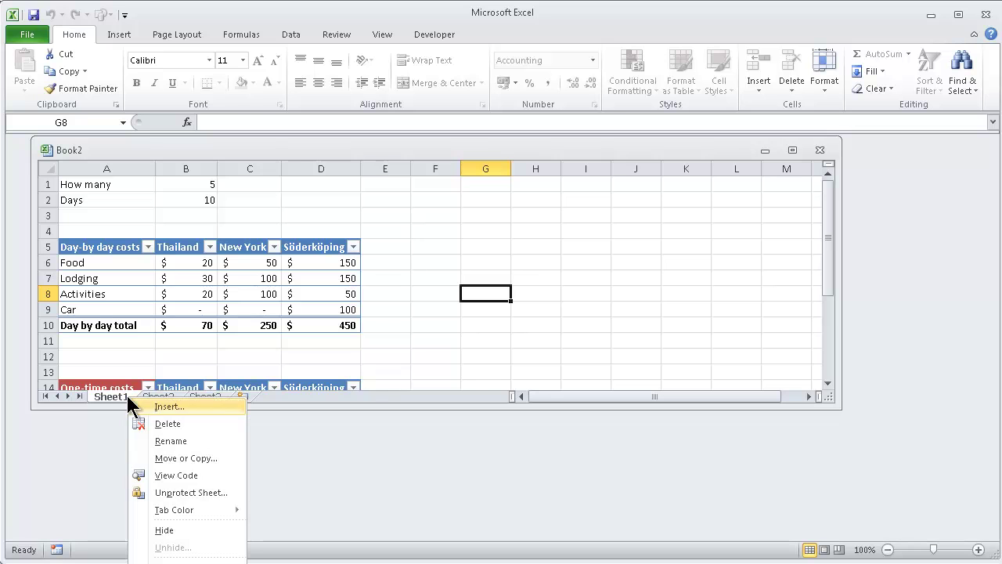
click(186, 493)
click(792, 151)
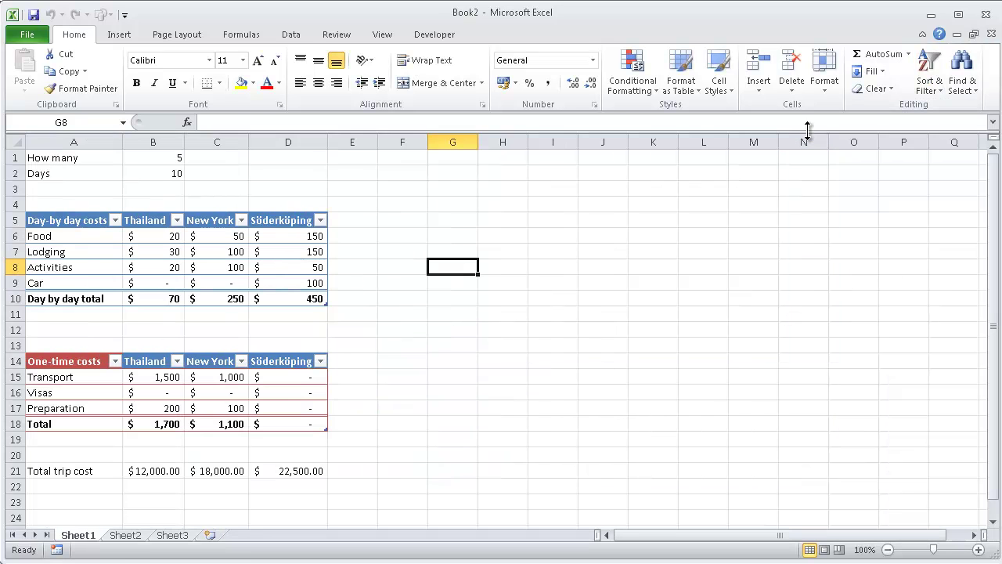
Unlock the How_many and Days cells B1:B2
click(206, 406)
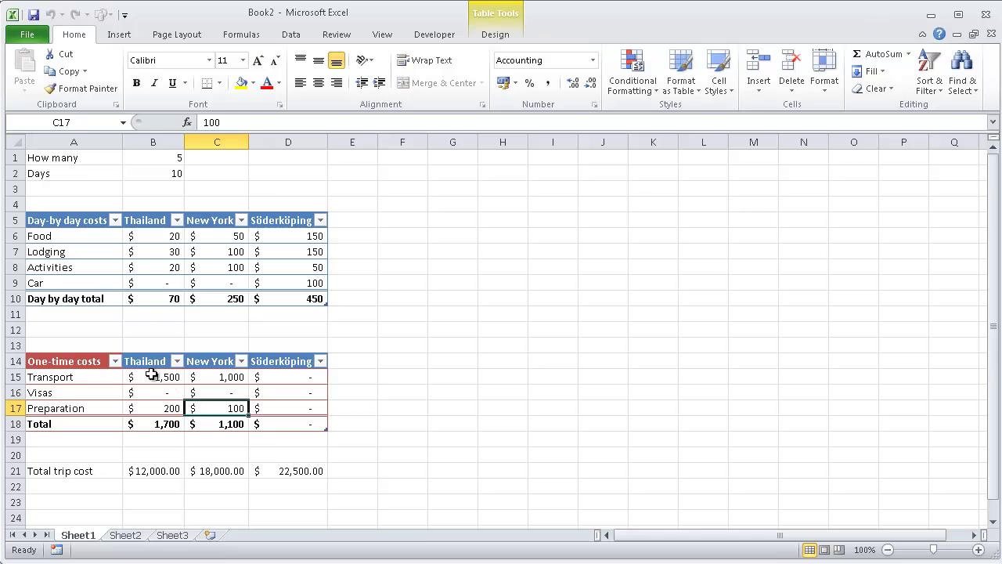
drag(156, 157, 169, 173)
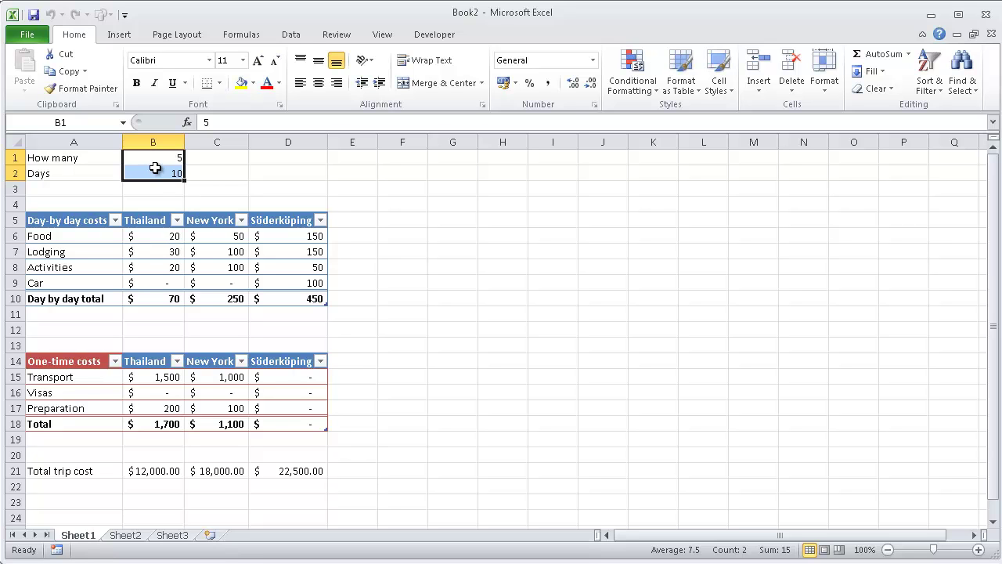
click(484, 105)
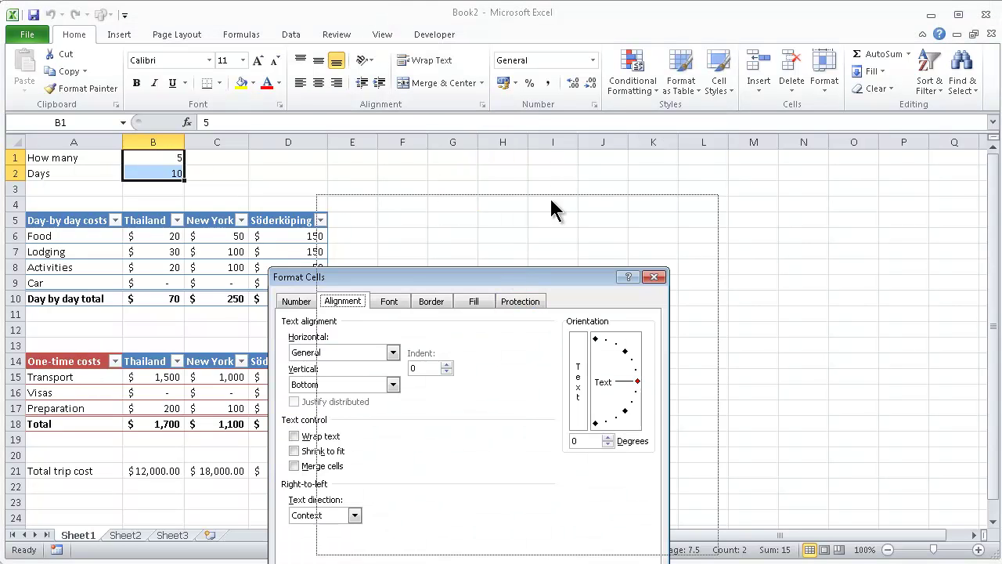
click(569, 162)
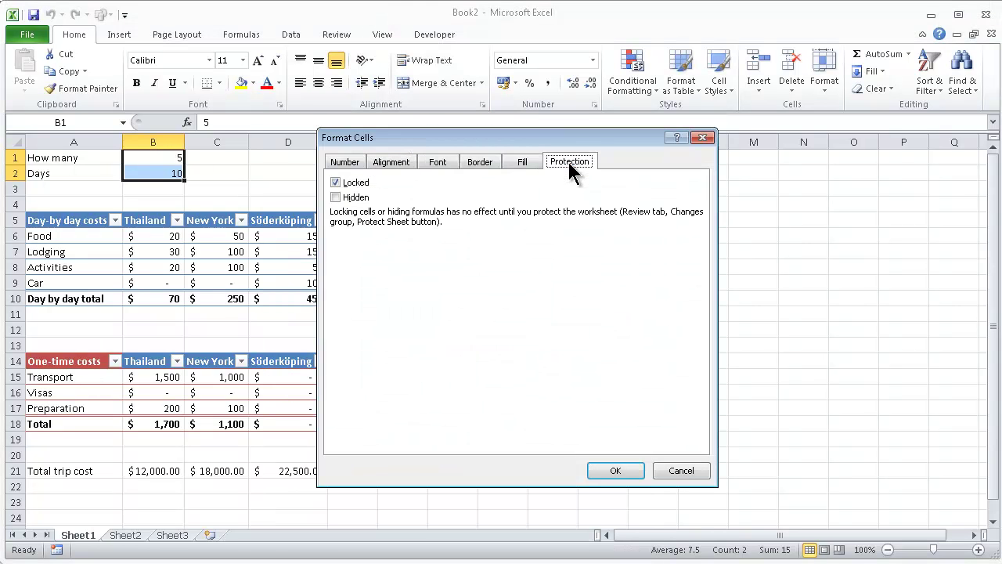
click(335, 182)
click(615, 470)
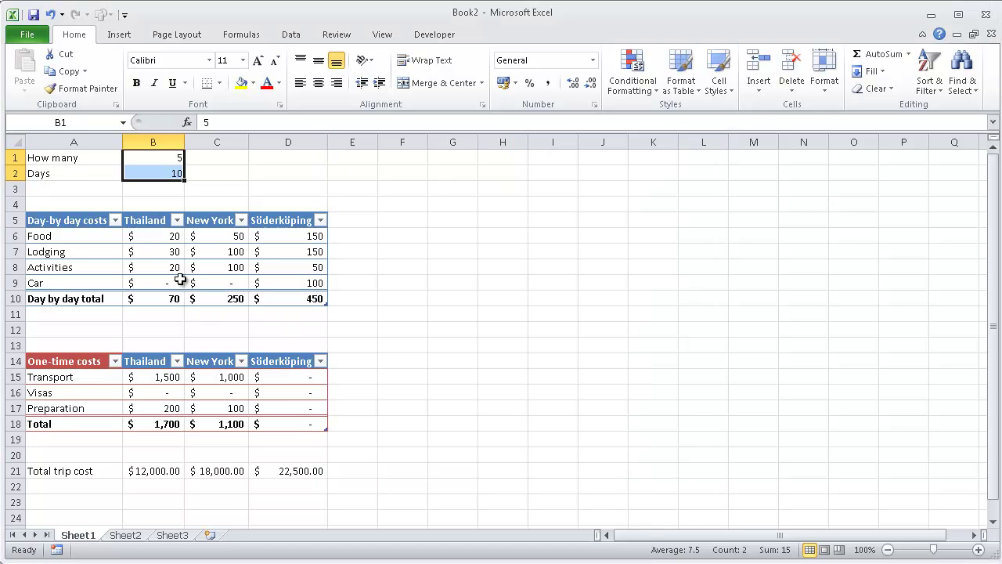
Unlock the day-by-day cost cells B6:D9
drag(147, 236, 279, 283)
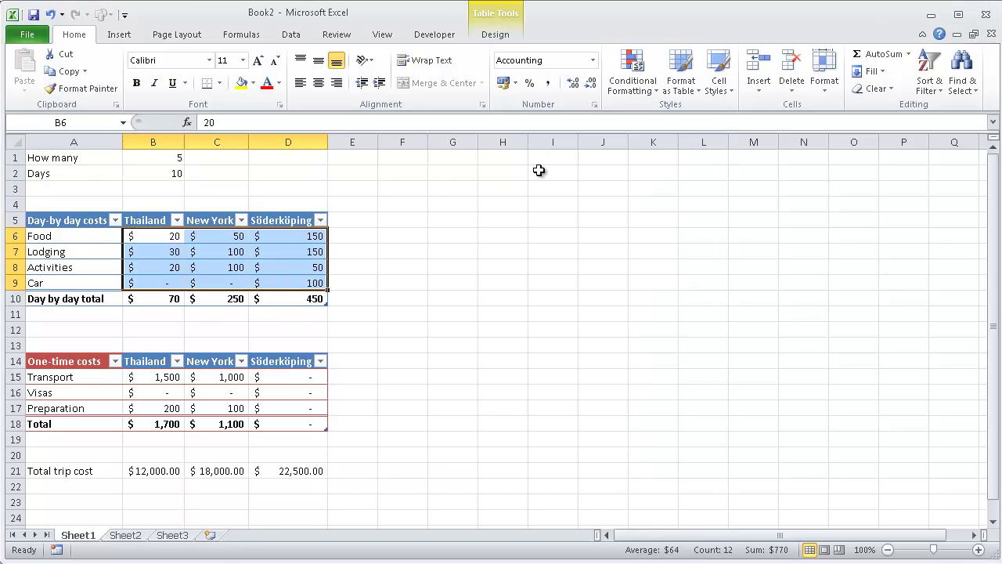
click(483, 104)
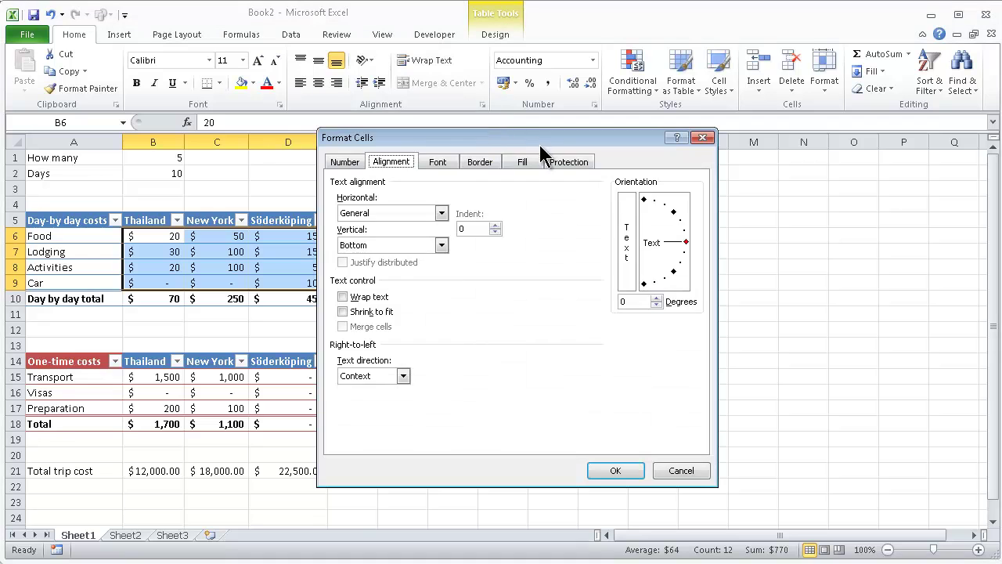
click(565, 161)
click(335, 182)
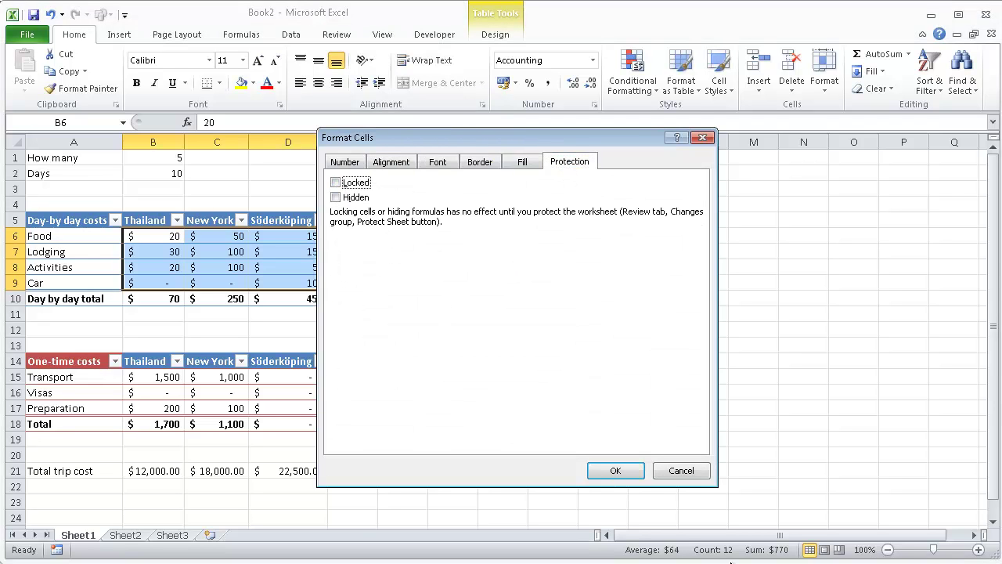
click(616, 471)
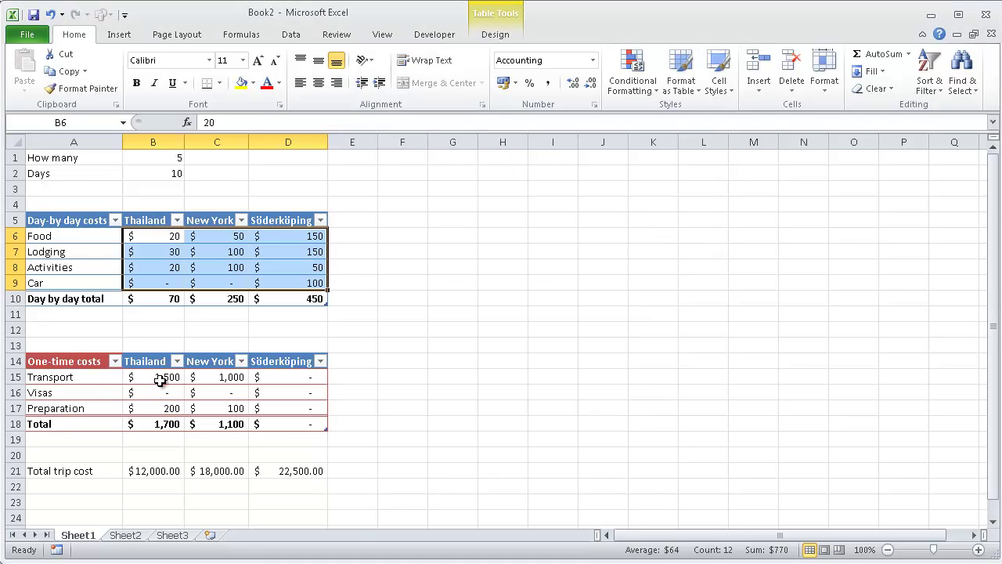
Unlock the one-time cost cells B15:D17
drag(141, 377, 285, 411)
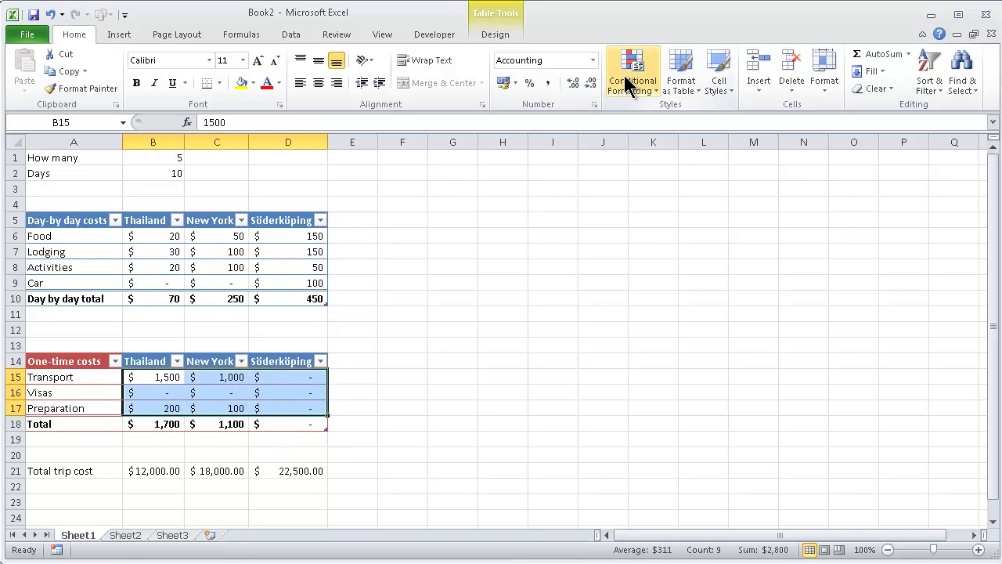
click(595, 104)
click(565, 162)
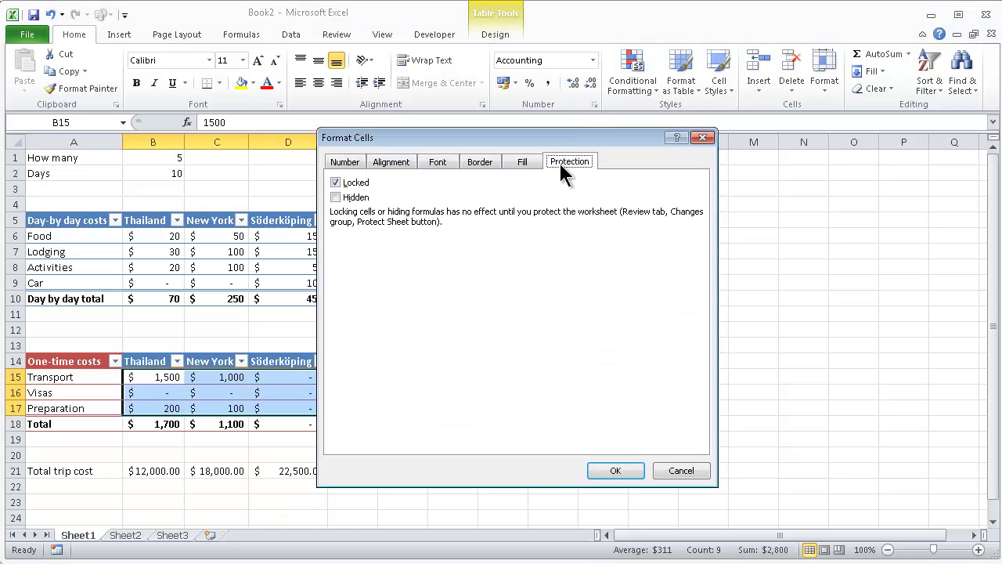
click(337, 183)
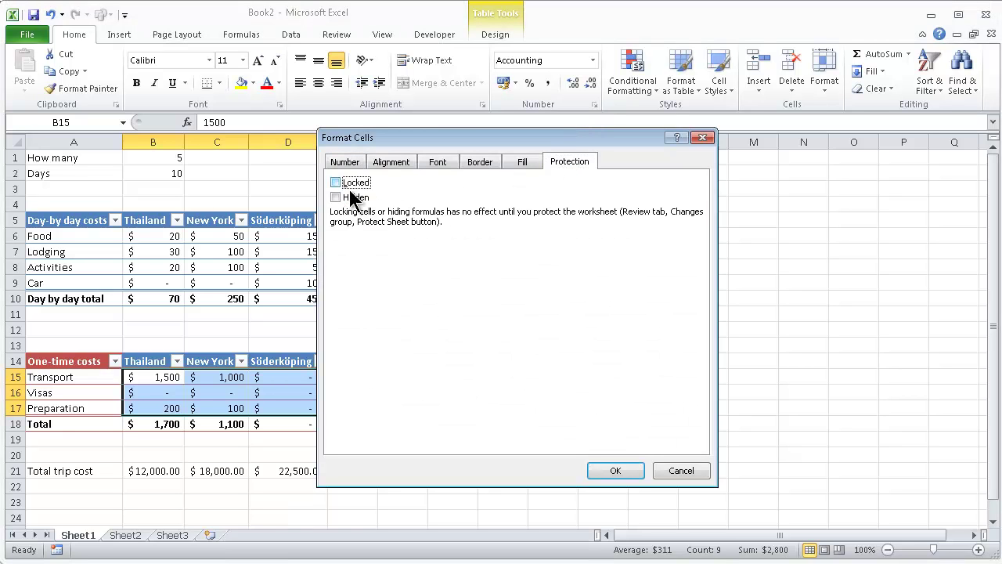
click(615, 470)
click(552, 450)
drag(137, 380, 270, 411)
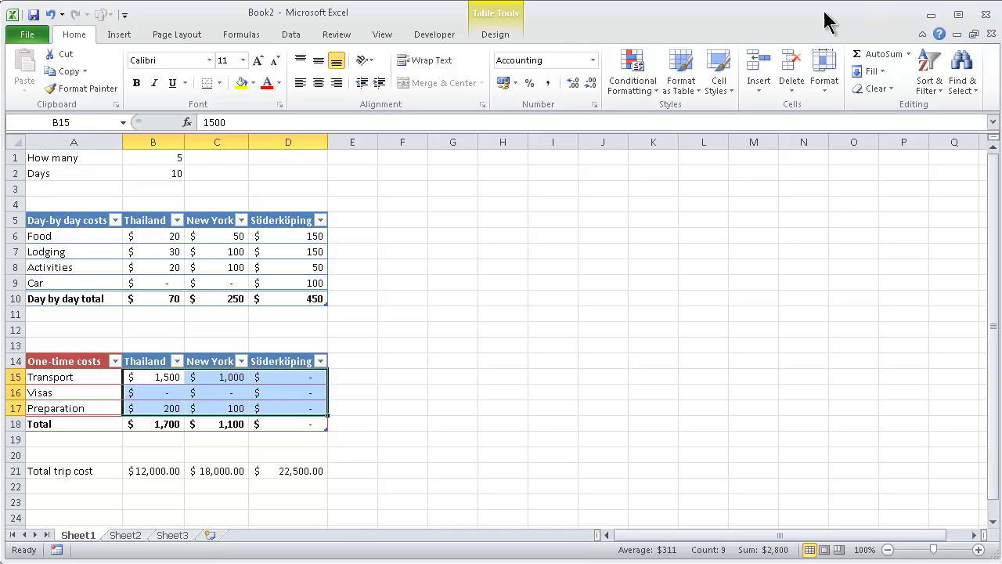
Apply the green Good cell style to B15:D17, then B6:D9, then B1:B2
click(720, 86)
click(889, 123)
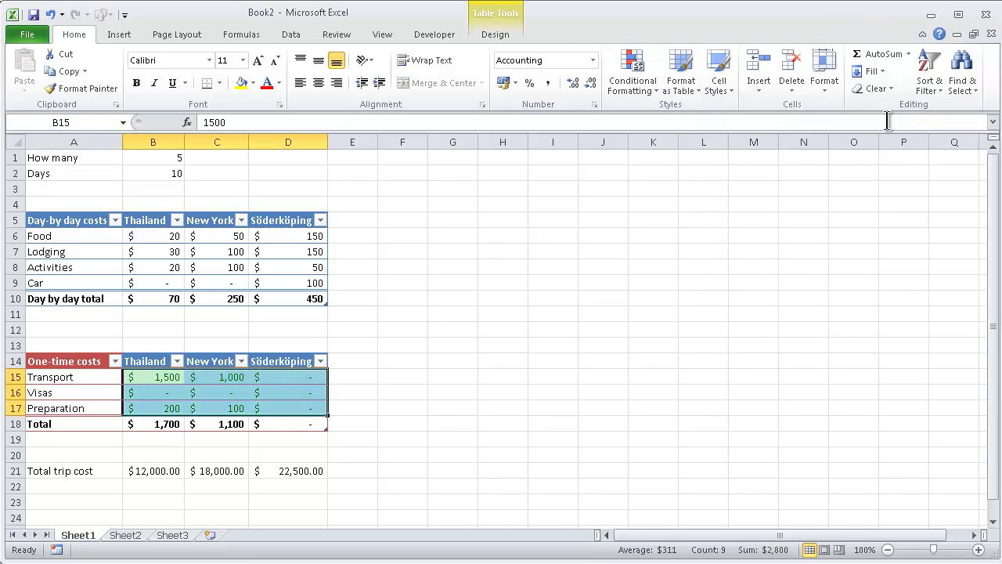
drag(155, 228, 280, 285)
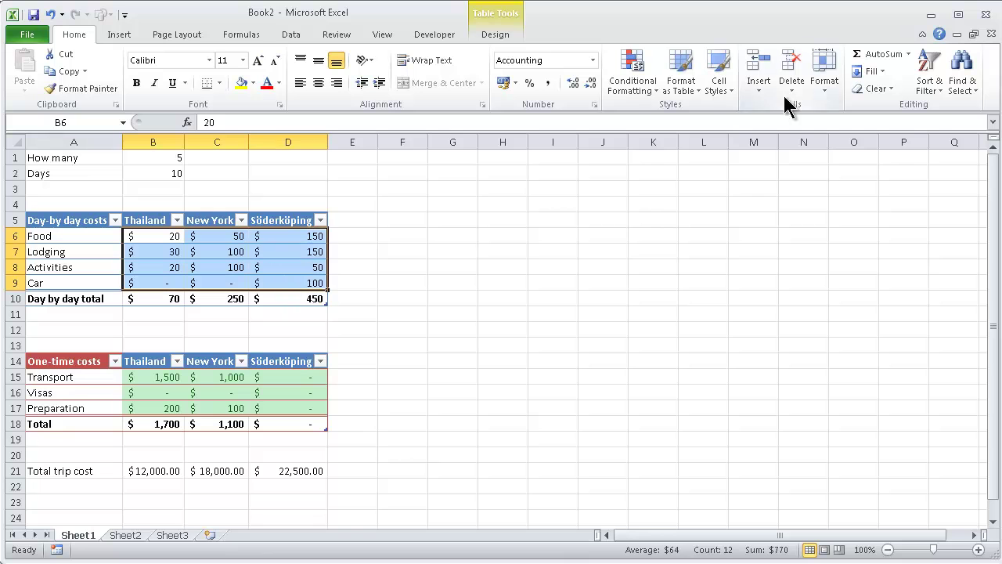
click(725, 87)
click(888, 123)
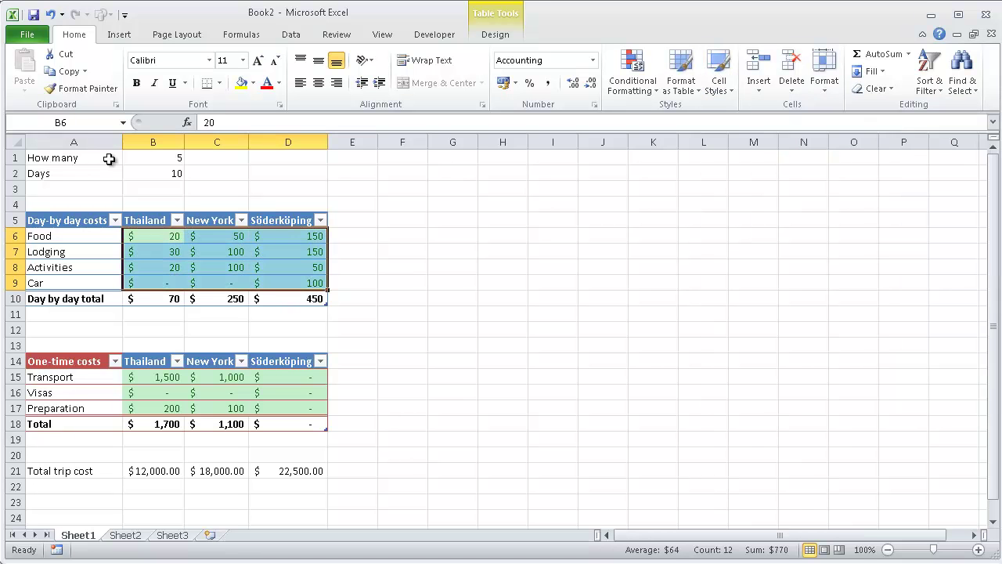
drag(157, 162, 157, 174)
click(720, 87)
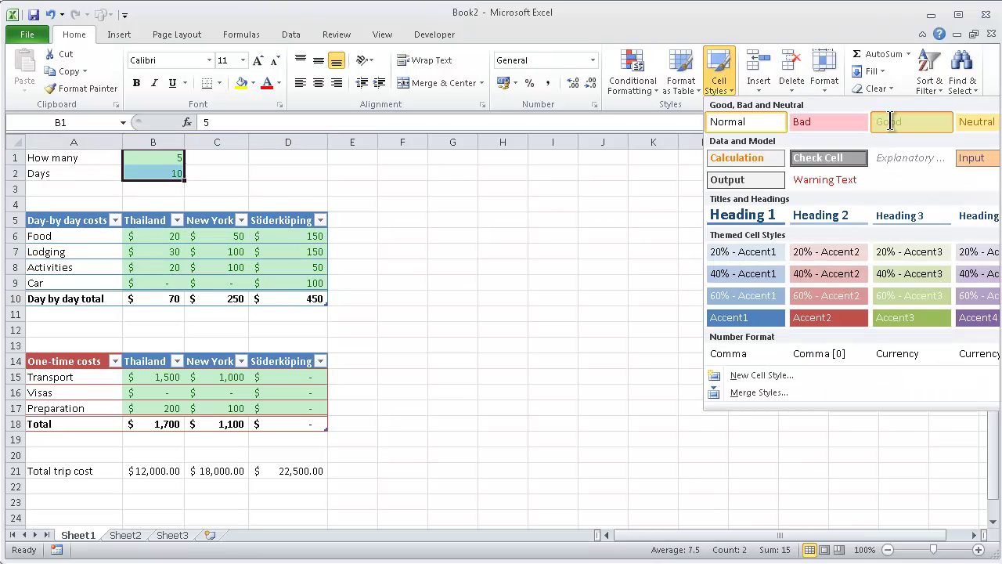
click(886, 126)
click(495, 281)
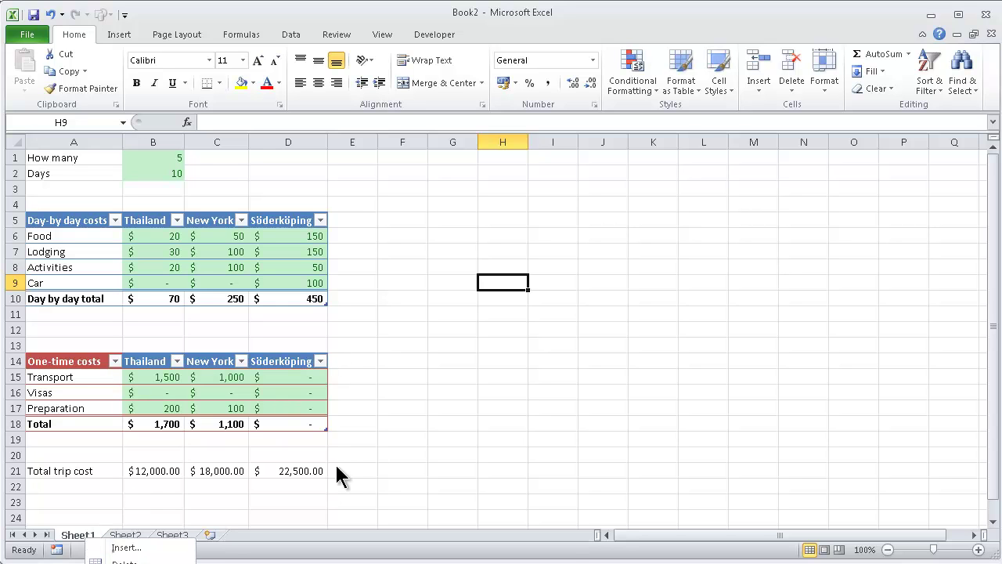
Protect Sheet1 with the default protection settings
click(973, 33)
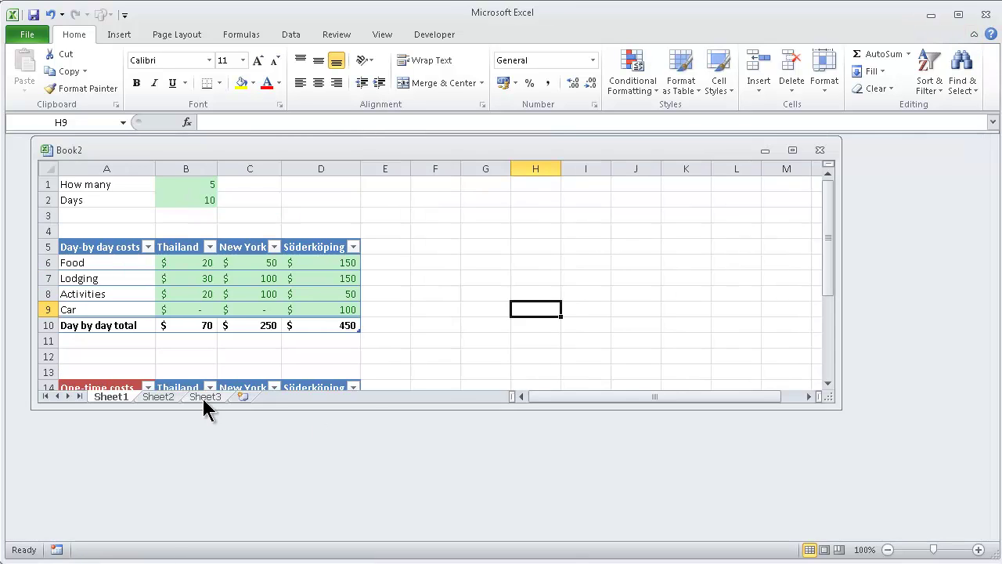
right_click(120, 397)
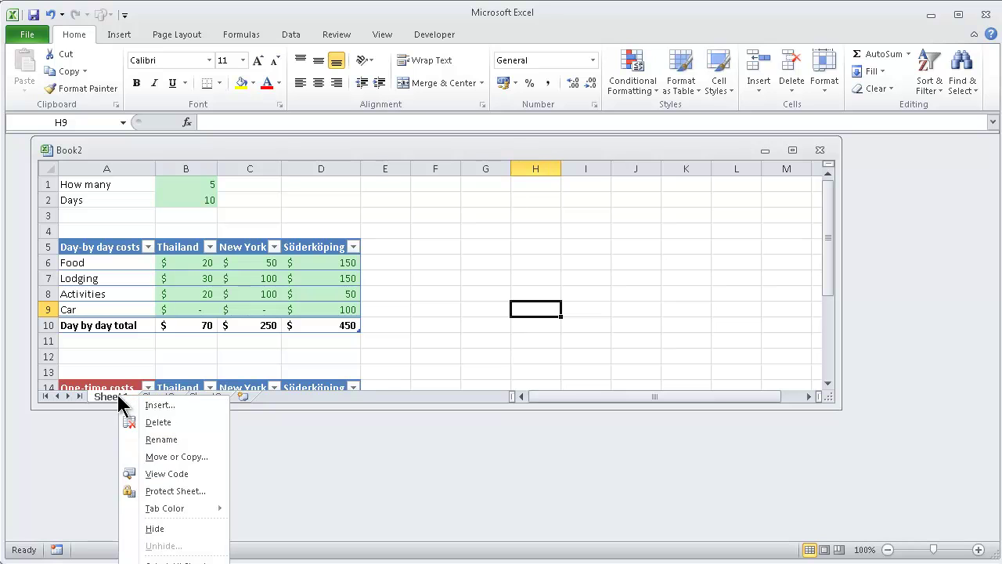
click(176, 492)
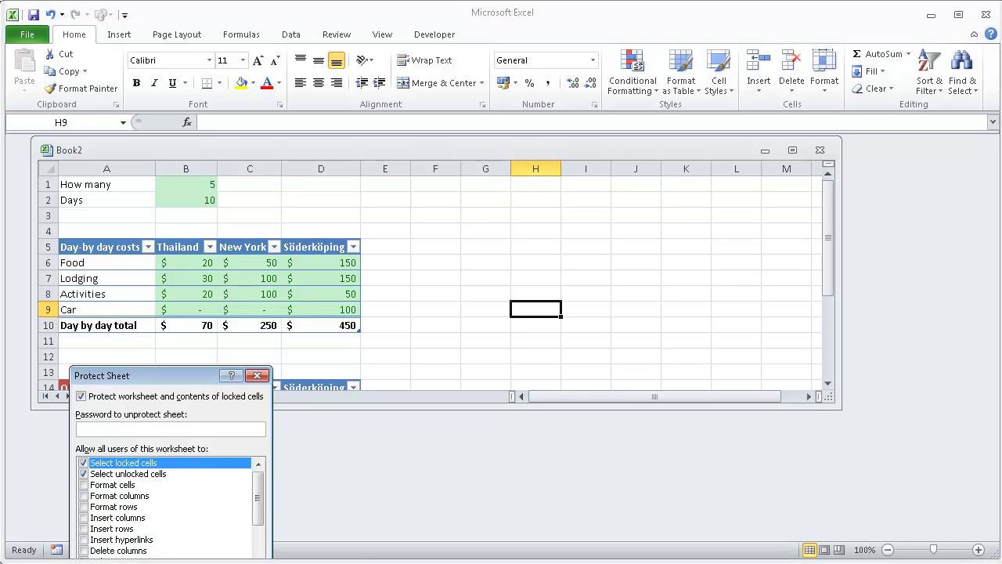
key(Return)
click(791, 150)
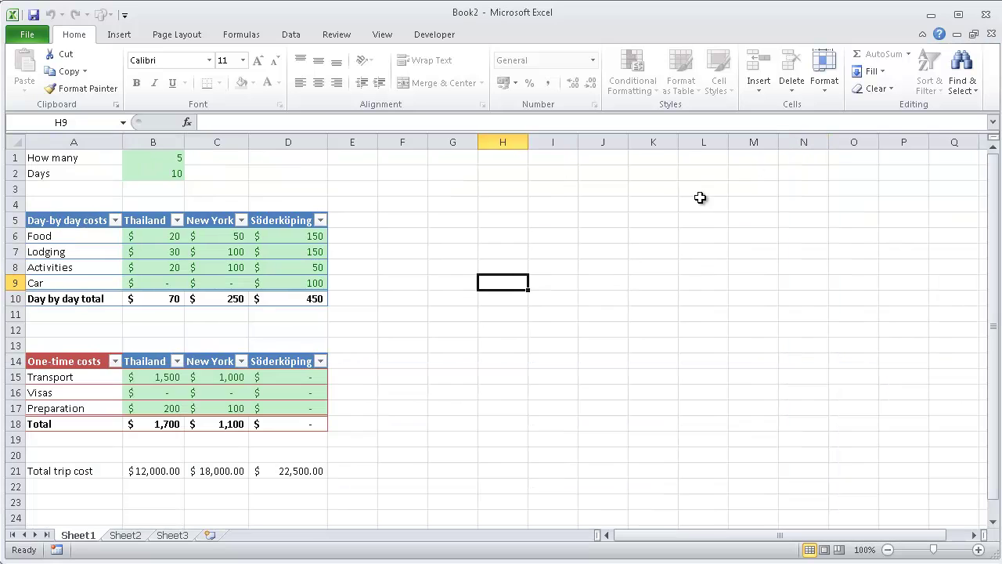
Enter 3 as the How many value in B1 so the trip costs recalculate
click(166, 160)
text(3)
key(Return)
Try deleting the locked Days label in A2 and dismiss the read-only warning
click(167, 159)
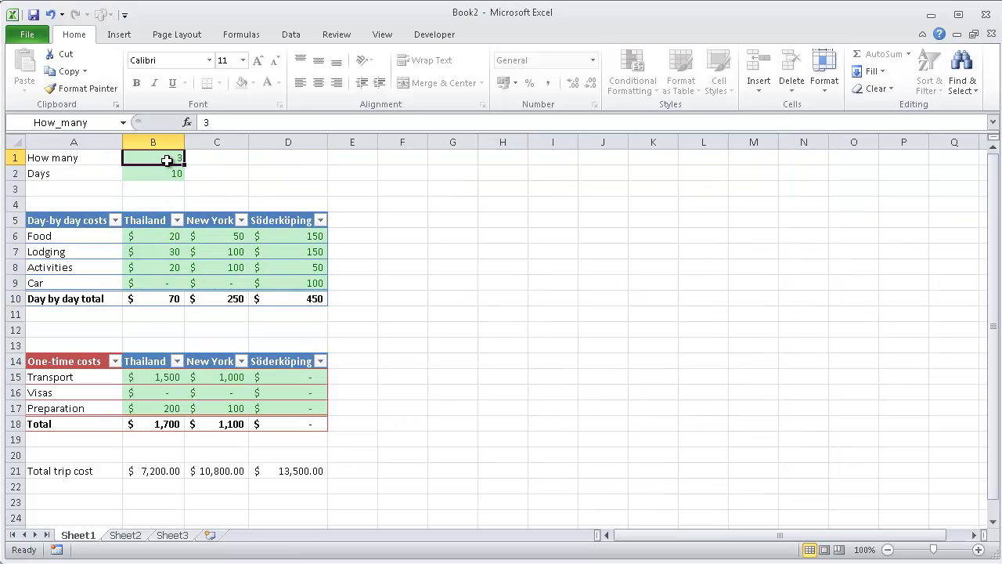
key(Down)
key(Left)
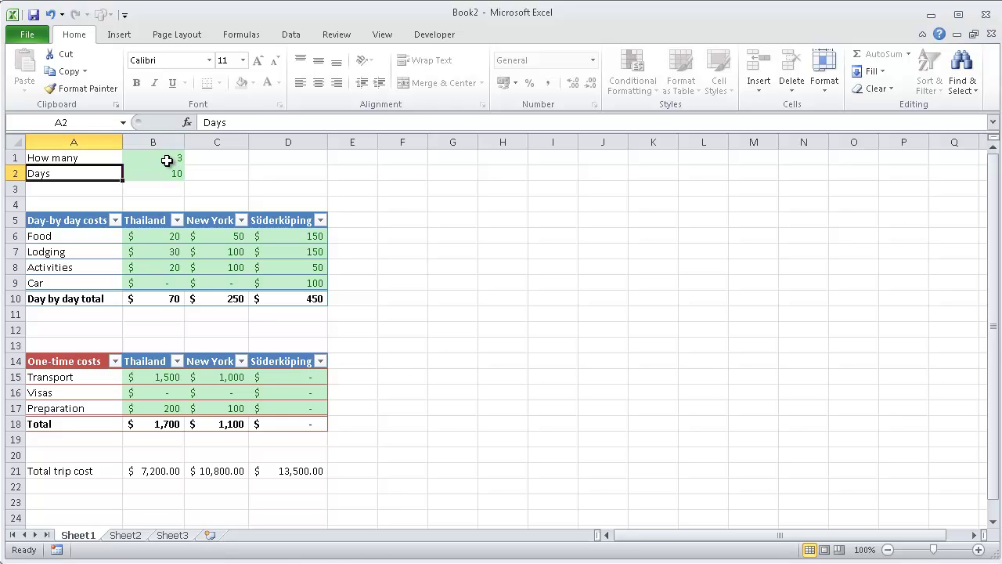
key(Delete)
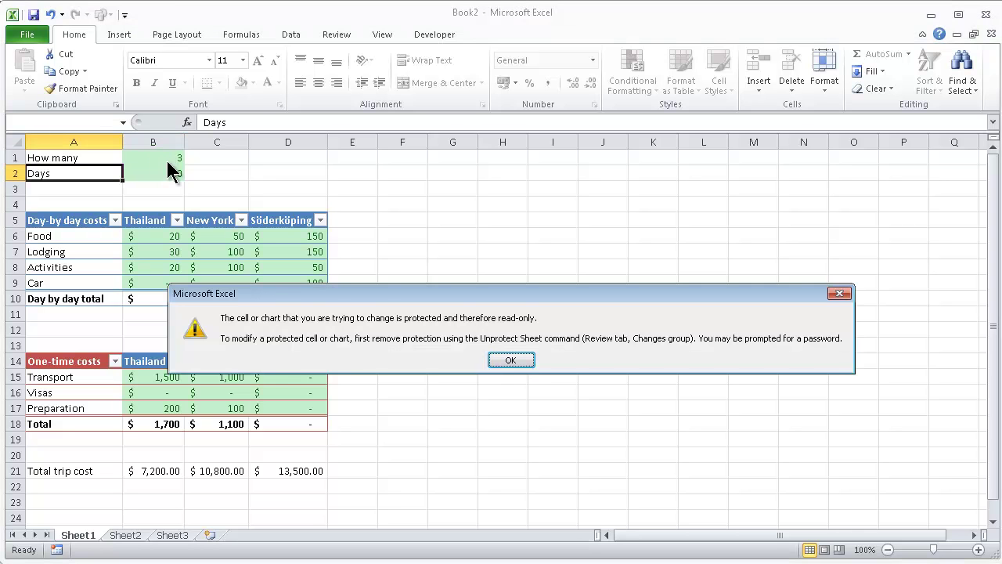
key(Return)
click(525, 219)
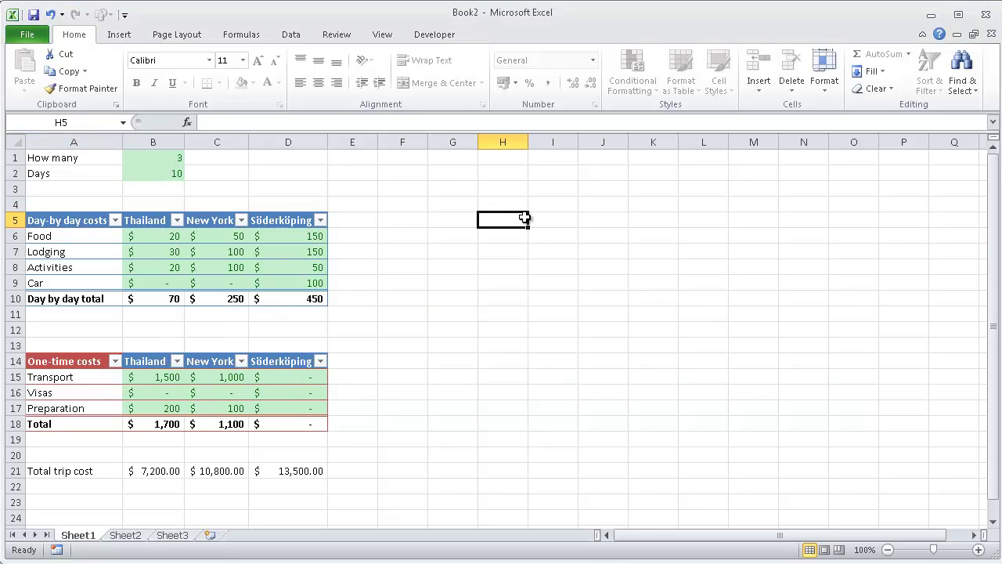